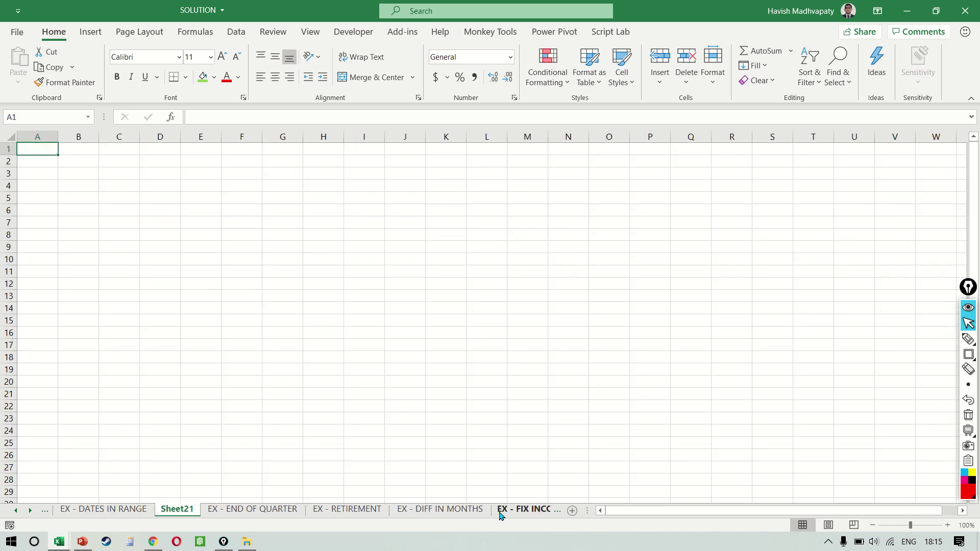
# - Rename the Sheet21 worksheet tab to 'EX - LIST OF DATES'
pyautogui.doubleClick(174, 510)
pyautogui.write('L')
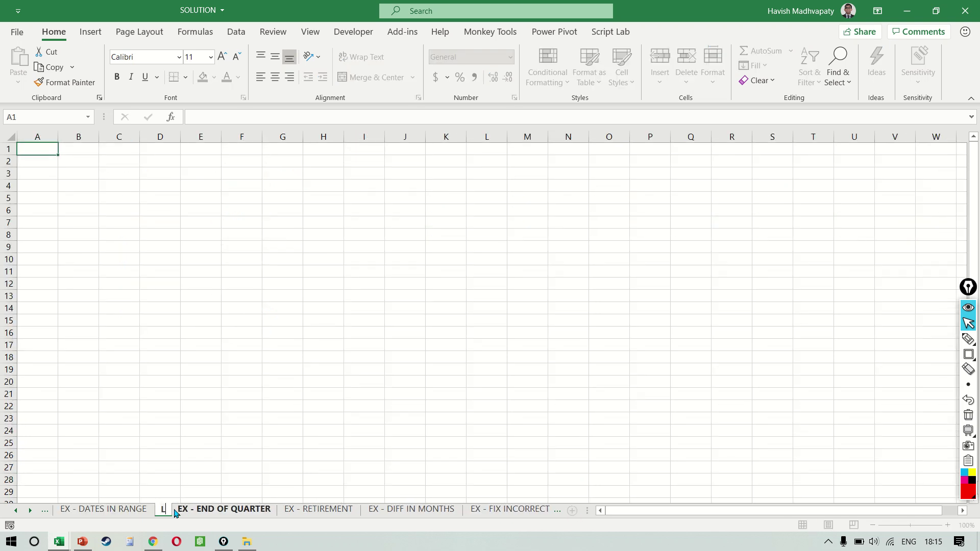
pyautogui.press('BackSpace')
pyautogui.write('EX - LIST OF DA')
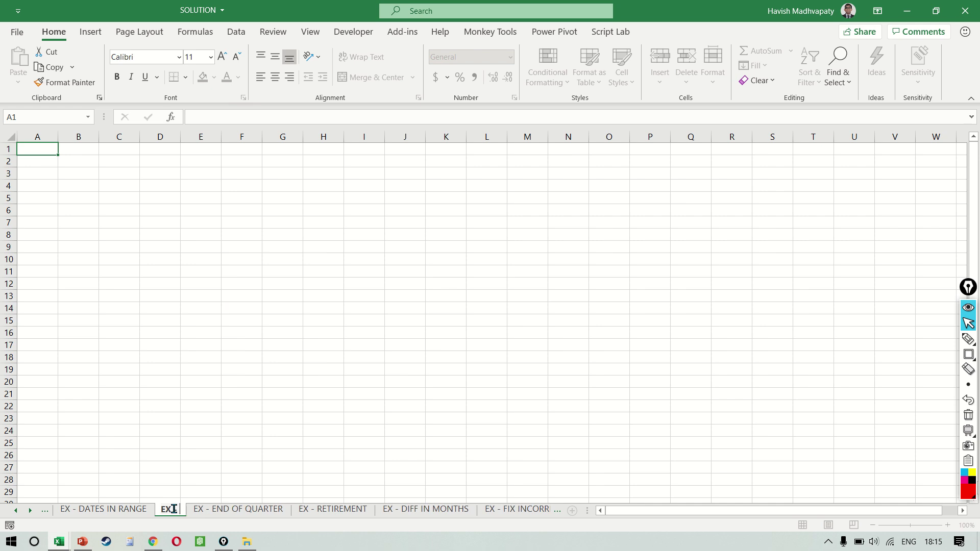
pyautogui.write('TES')
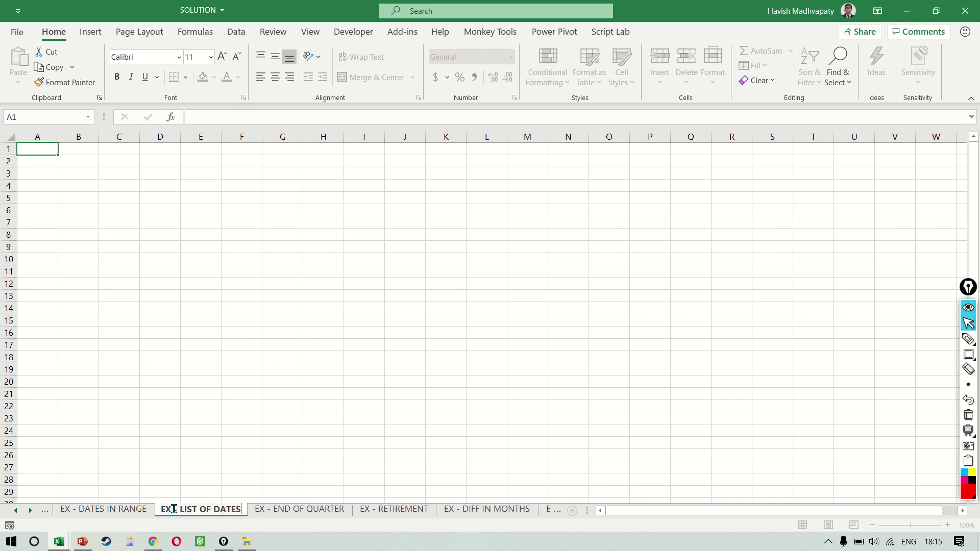
pyautogui.press('Return')
pyautogui.scroll(-3, 357, 509)
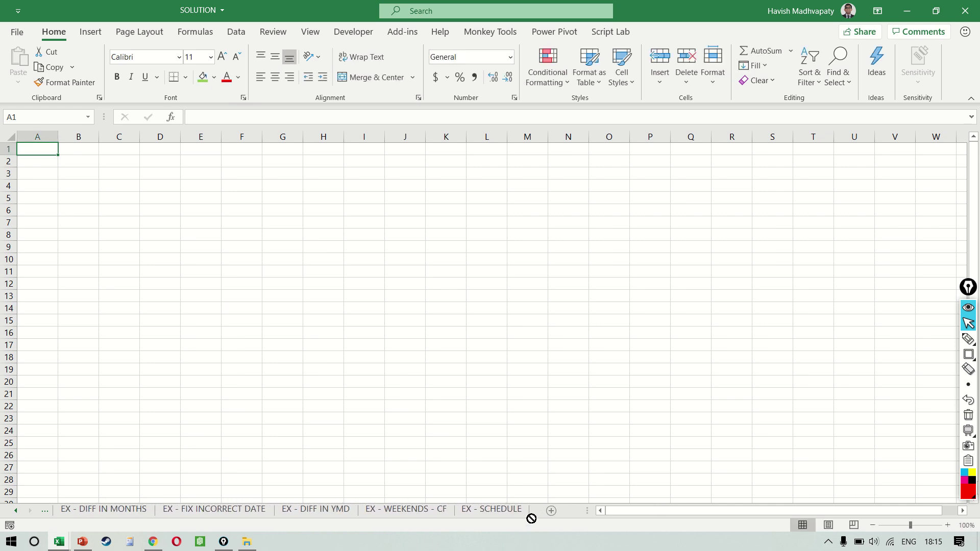
pyautogui.scroll(-1, 486, 513)
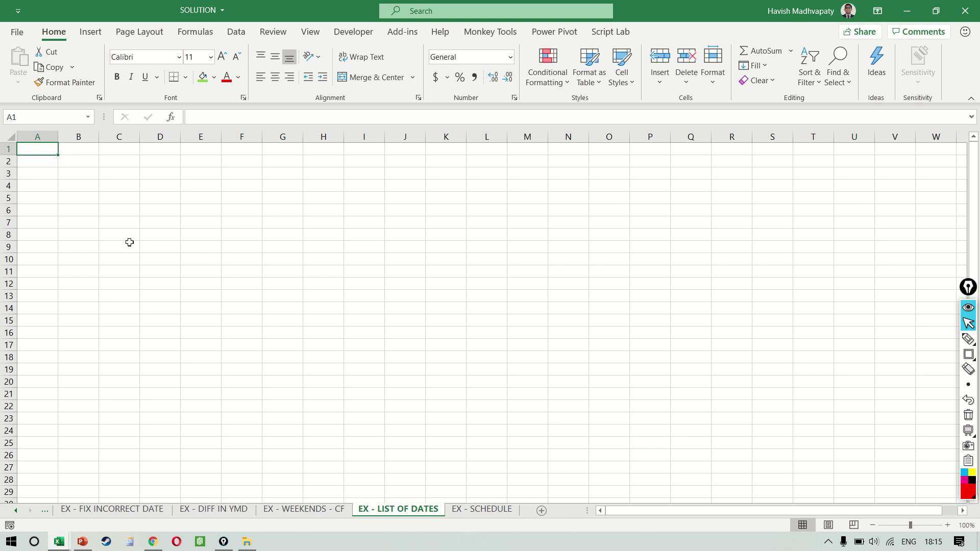
# - Enter the label Start in B2 and the date 1 Jan 2020 in C2
pyautogui.press('Right')
pyautogui.press('Down')
pyautogui.scroll(6, 130, 242)
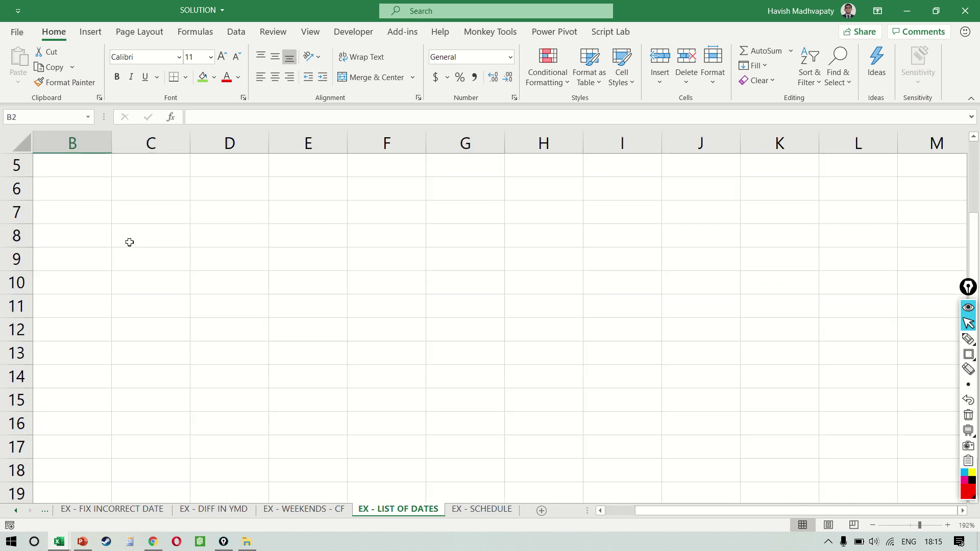
pyautogui.hotkey('ctrl', 'Home')
pyautogui.press('Right')
pyautogui.press('Down')
pyautogui.write('sTART')
pyautogui.press('Return')
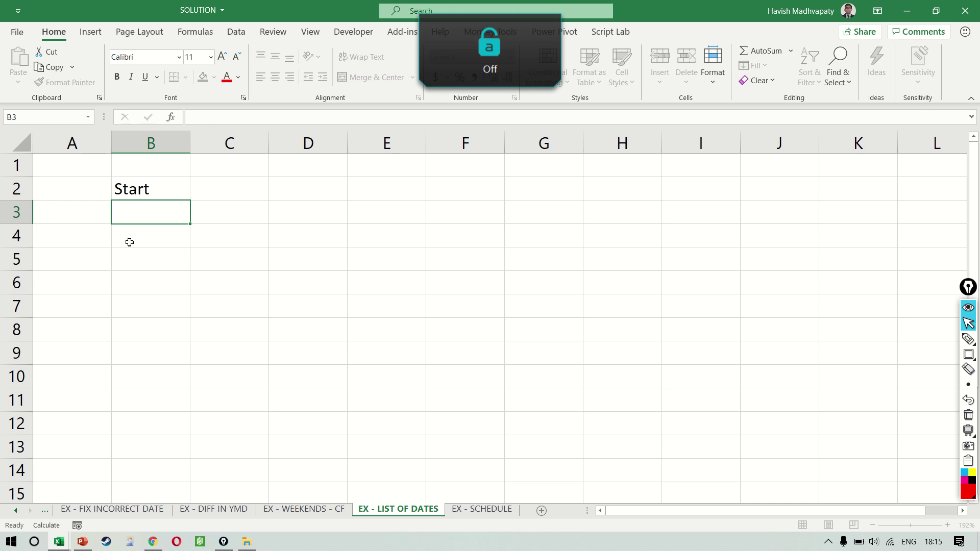
pyautogui.press('Up')
pyautogui.press('Right')
pyautogui.write('1 jan2')
pyautogui.press('BackSpace')
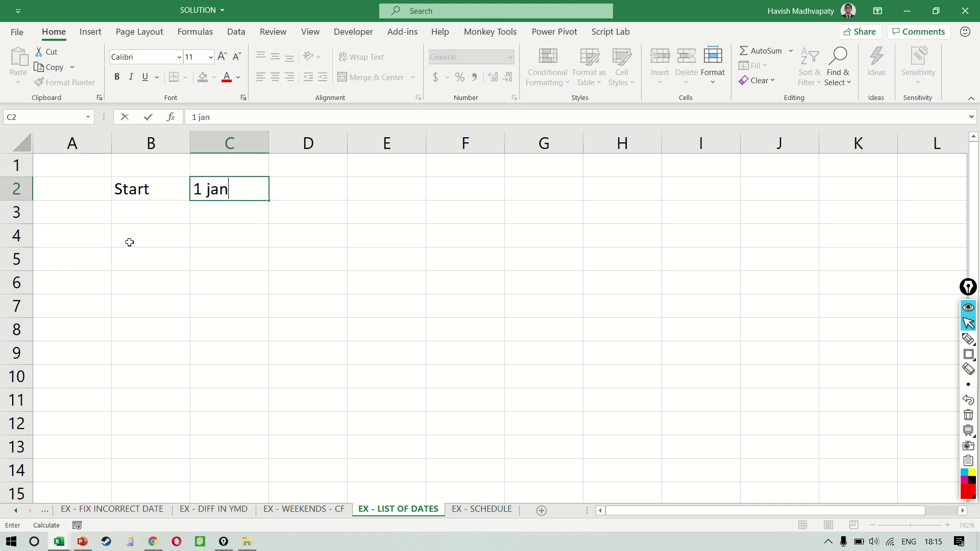
pyautogui.write('2020')
pyautogui.press('Return')
# - Enter the capitalised label Duration in B3 with the value 15 in C3
pyautogui.press('Left')
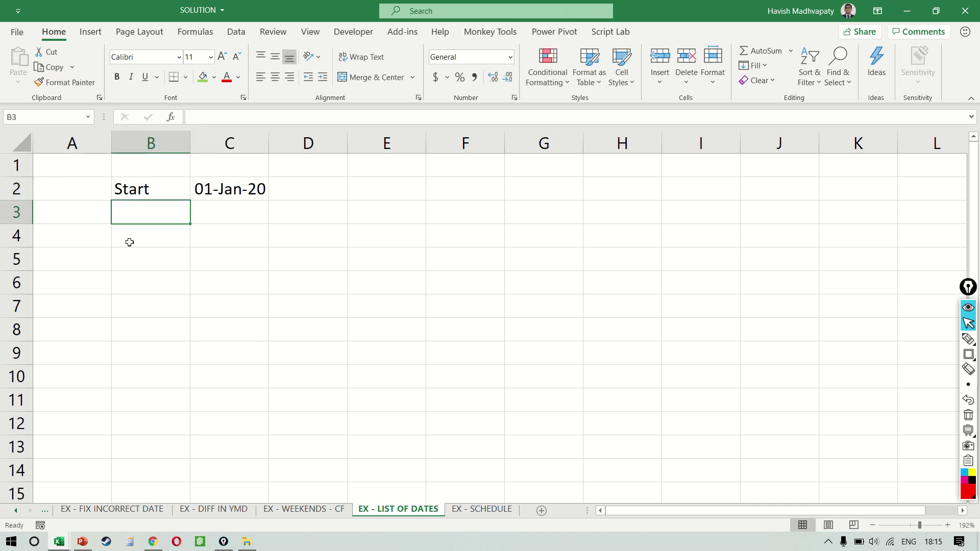
pyautogui.write('duration')
pyautogui.press('Return')
pyautogui.press('Up')
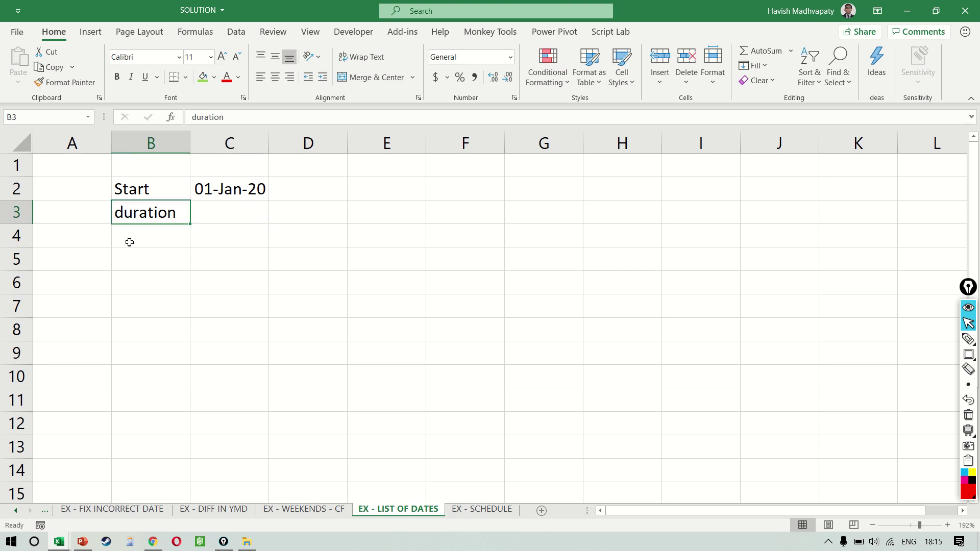
pyautogui.press('F2')
pyautogui.press('BackSpace')
pyautogui.write('D')
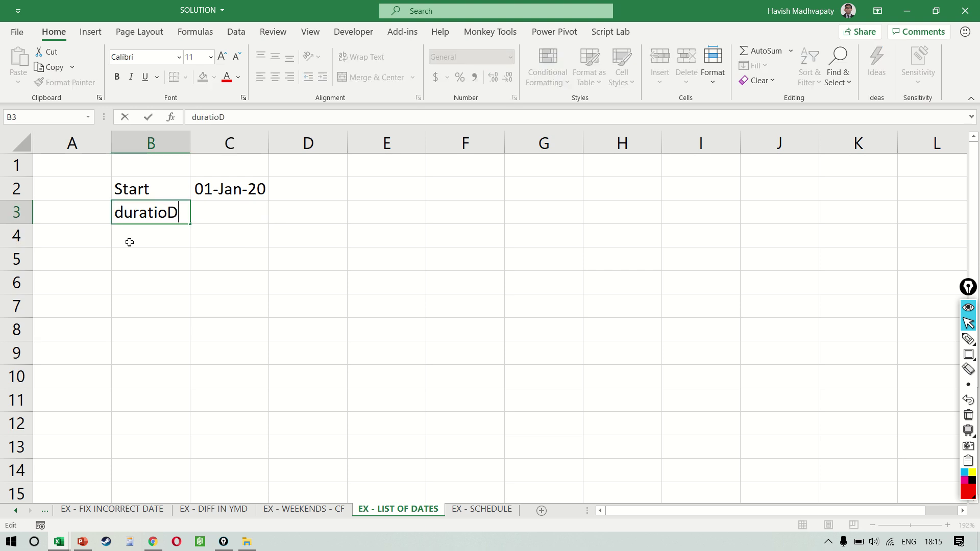
pyautogui.press('BackSpace')
pyautogui.write('n')
pyautogui.press('Home')
pyautogui.press('Delete')
pyautogui.write('D')
pyautogui.press('Tab')
pyautogui.write('15')
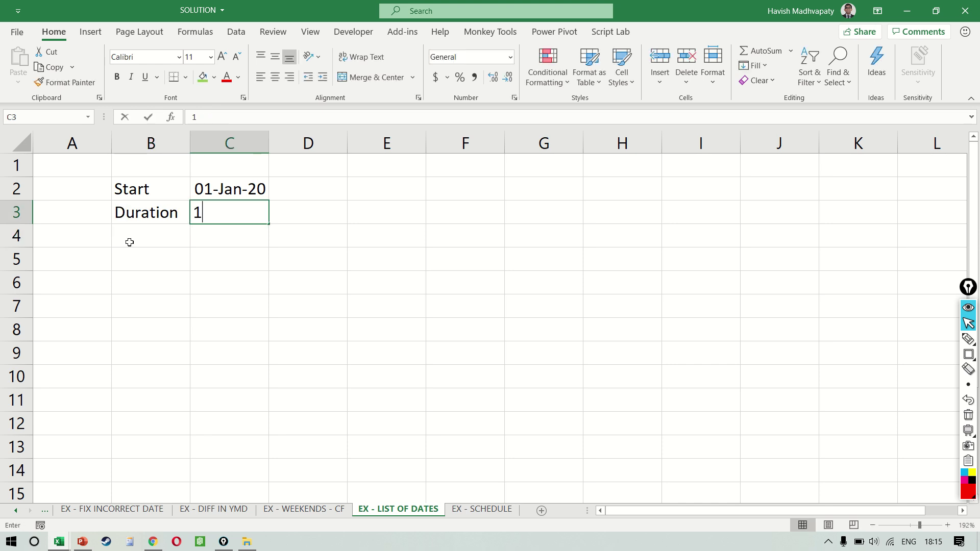
pyautogui.press('Tab')
pyautogui.press('Down')
pyautogui.press('Up')
pyautogui.press('Up')
pyautogui.press('Right')
pyautogui.press('Right')
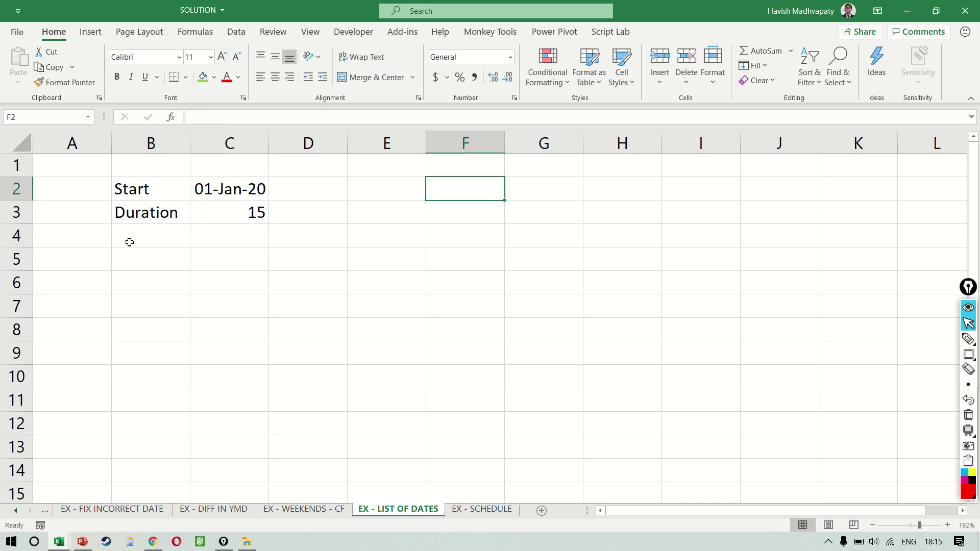
# - Enter =SEQUENCE(C3,1,C2,1) in F2, spilling 15 serial numbers down column F
pyautogui.write('=se')
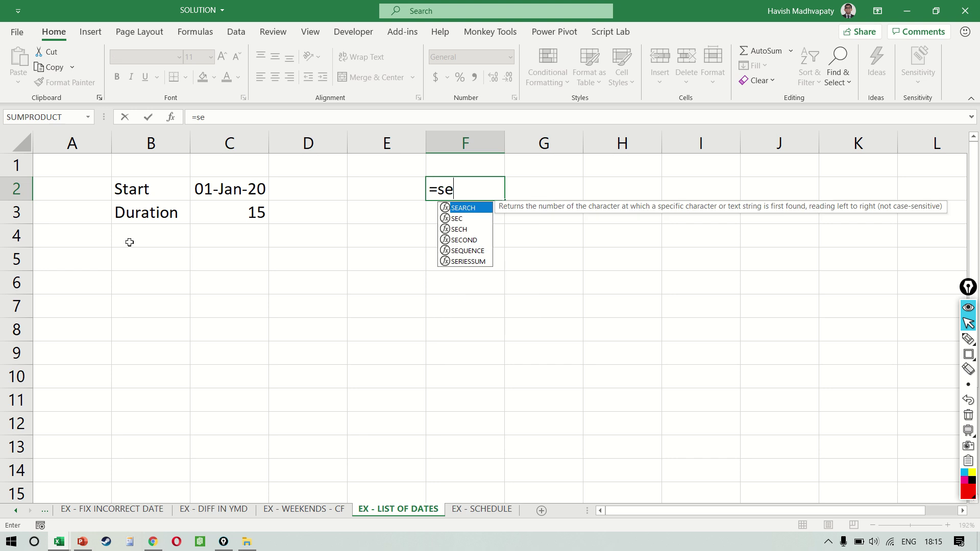
pyautogui.press('Down')
pyautogui.press('Down')
pyautogui.press('Down')
pyautogui.press('Down')
pyautogui.press('Tab')
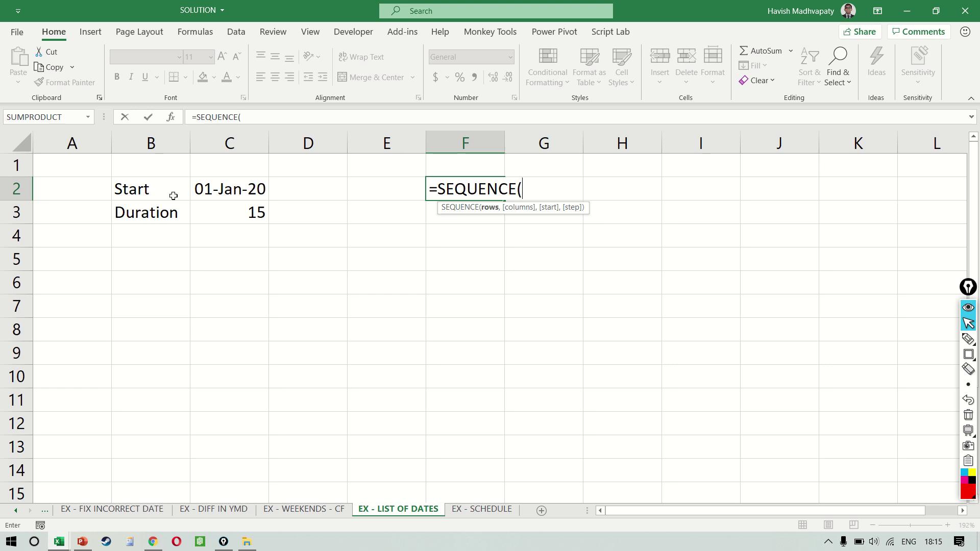
pyautogui.click(241, 219)
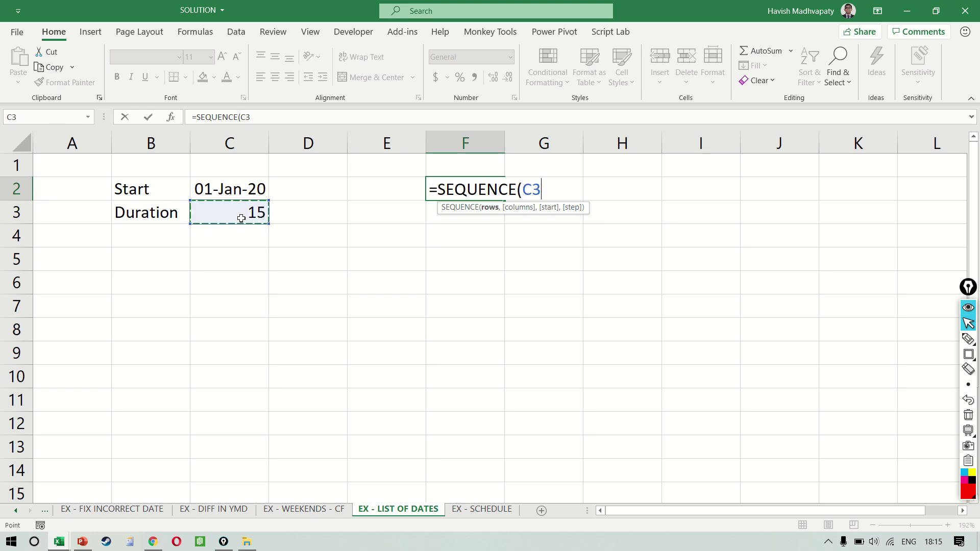
pyautogui.write(',1,')
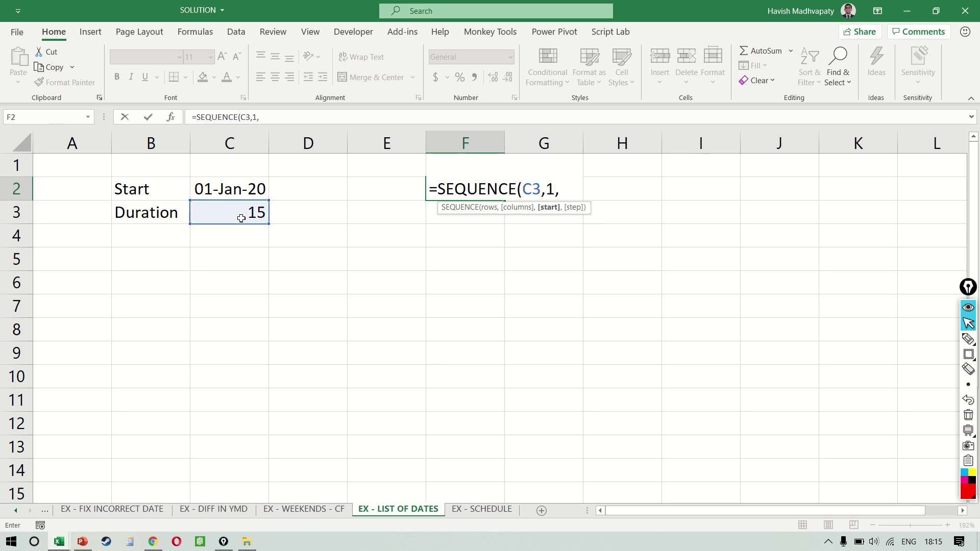
pyautogui.click(238, 190)
pyautogui.write(',1')
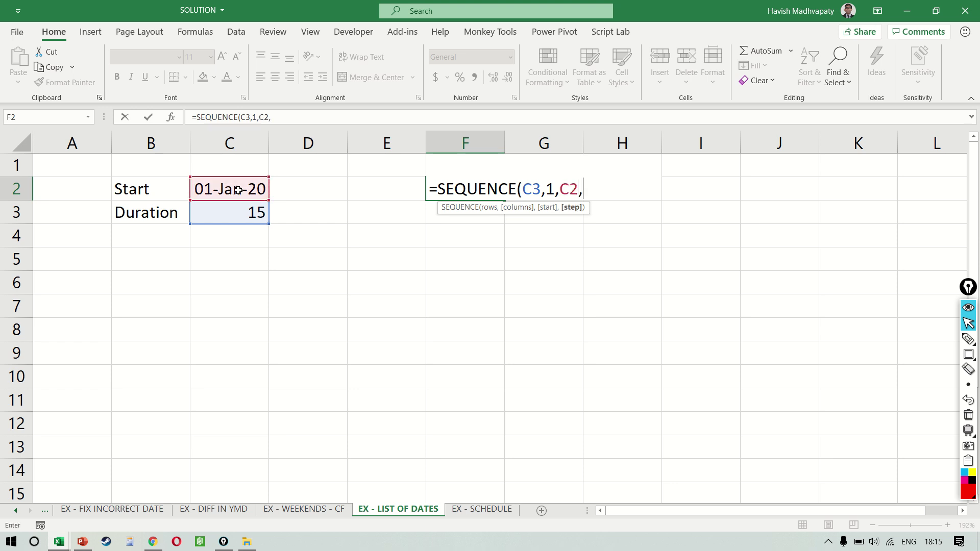
pyautogui.write(')')
pyautogui.press('Return')
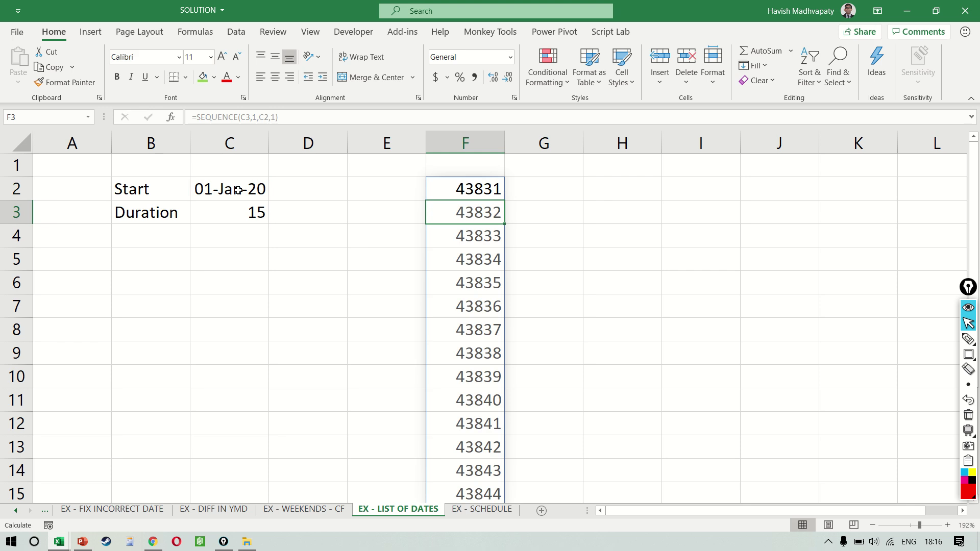
pyautogui.press('Up')
pyautogui.hotkey('ctrl', 'shift', 'Down')
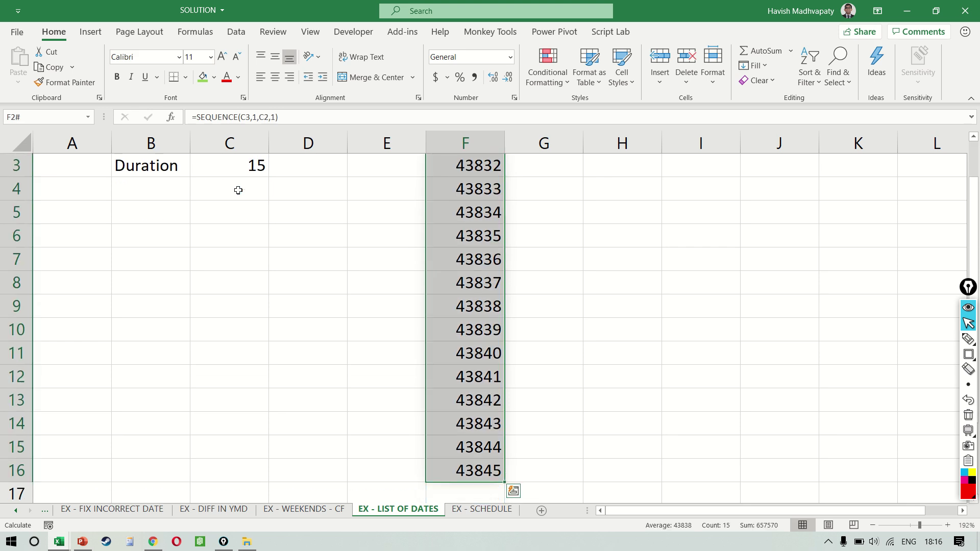
# - Format the spilled list in column F as short dates
pyautogui.click(510, 58)
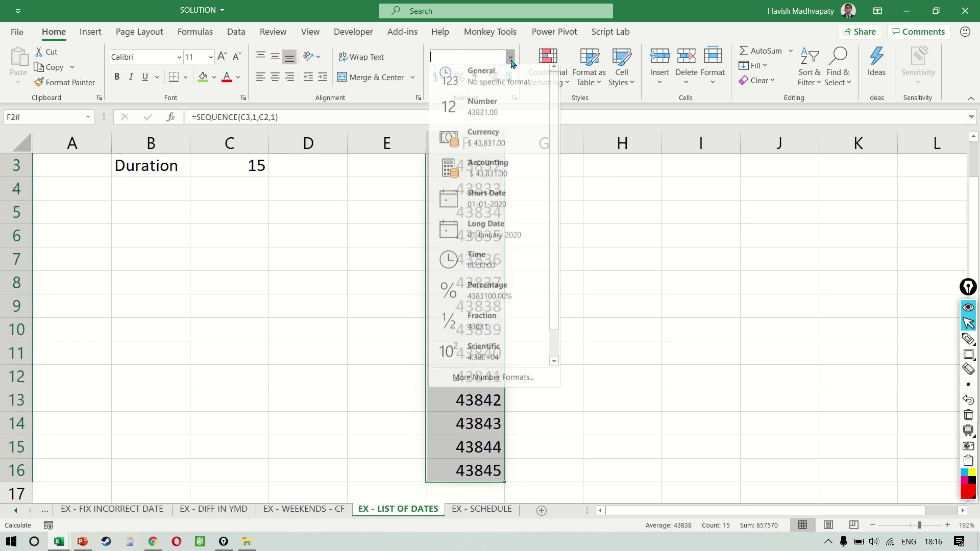
pyautogui.click(508, 198)
pyautogui.scroll(-3, 509, 198)
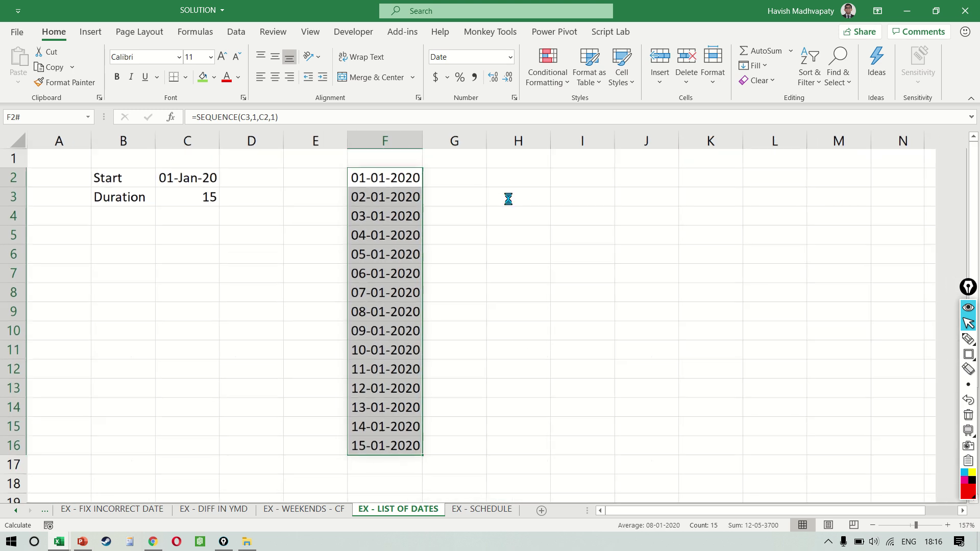
pyautogui.hotkey('shift', 'BackSpace')
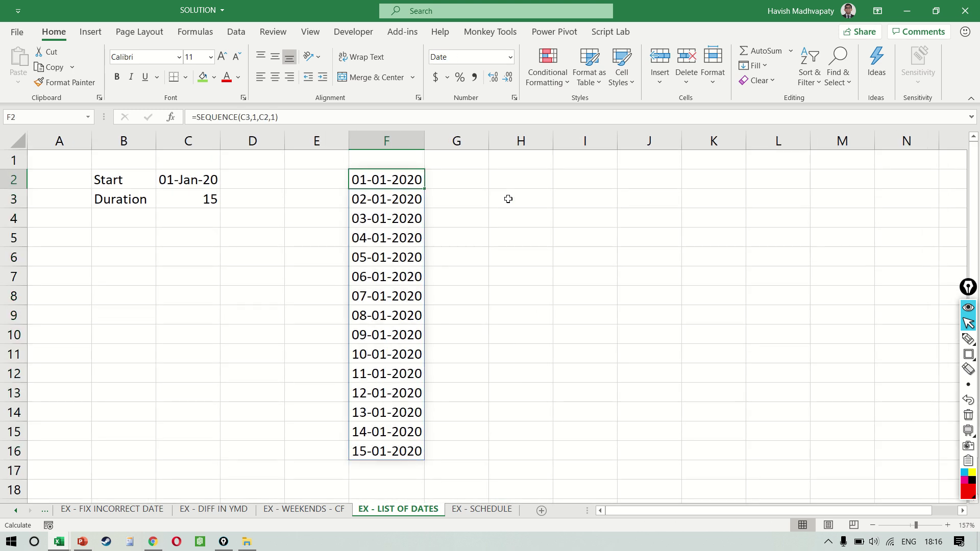
pyautogui.hotkey('ctrl', 'shift', 'Down')
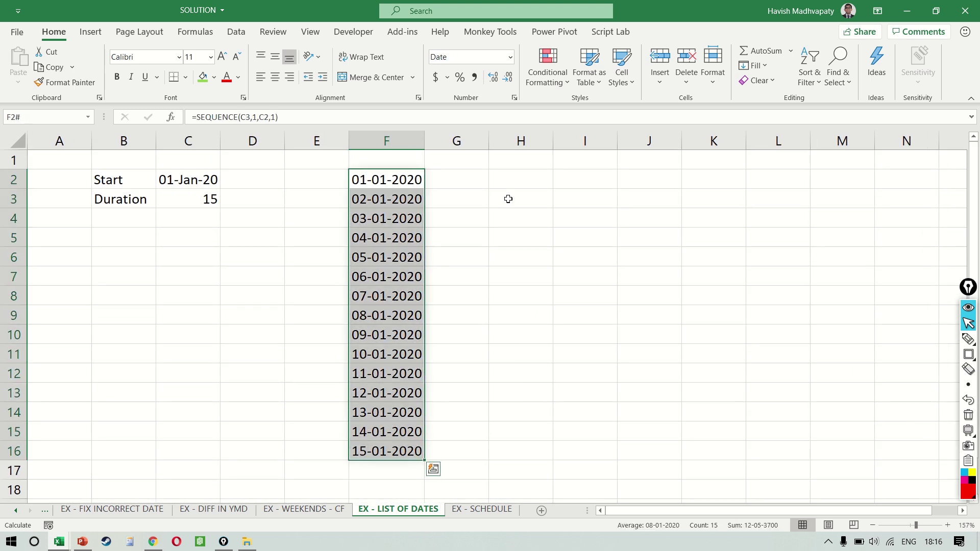
pyautogui.press('Right')
pyautogui.press('Left')
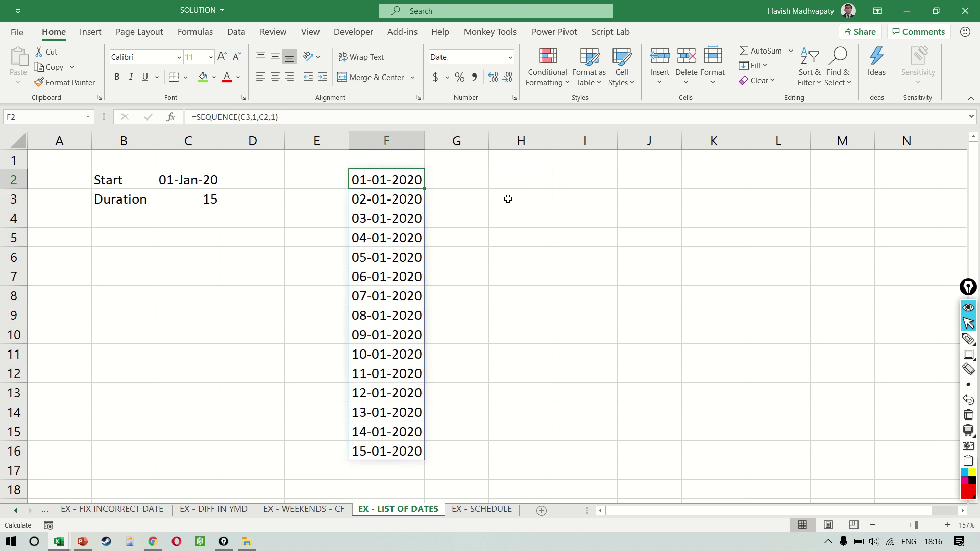
# - Test the list by changing Duration in C3 to 10, then 5, then back to 15
pyautogui.press('Left')
pyautogui.press('Left')
pyautogui.press('Left')
pyautogui.press('Down')
pyautogui.write('10')
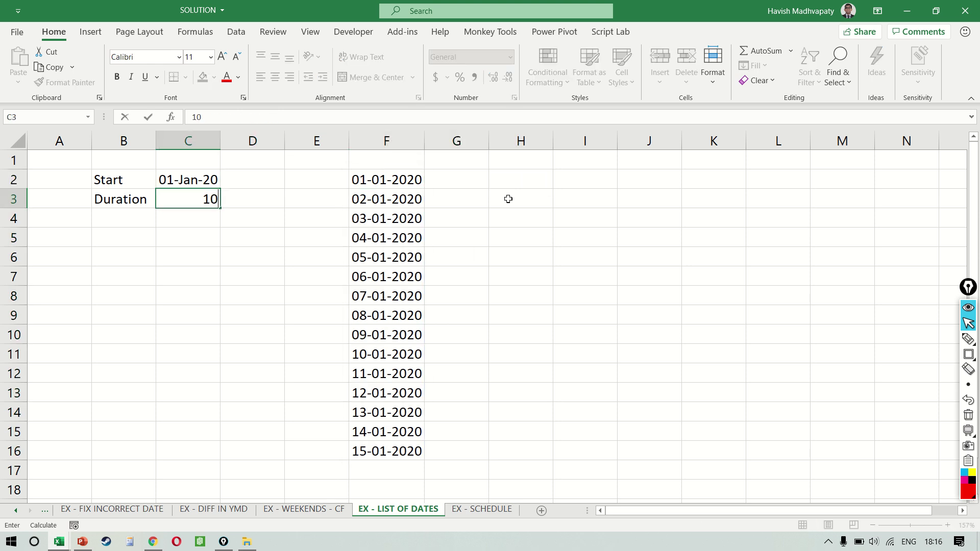
pyautogui.press('Return')
pyautogui.press('Up')
pyautogui.write('5')
pyautogui.press('Return')
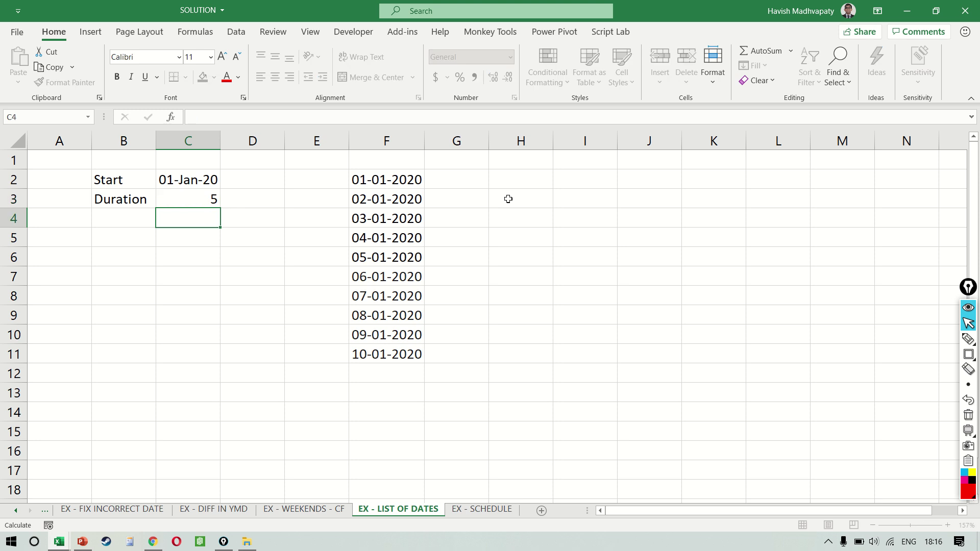
pyautogui.press('Up')
pyautogui.write('15')
pyautogui.press('Tab')
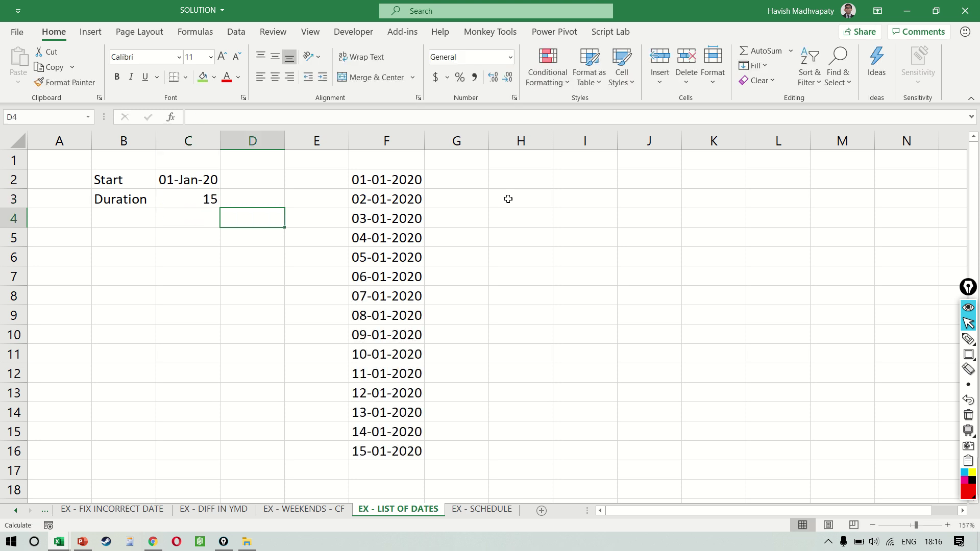
pyautogui.press('Up')
pyautogui.press('Right')
pyautogui.press('Right')
pyautogui.press('F2')
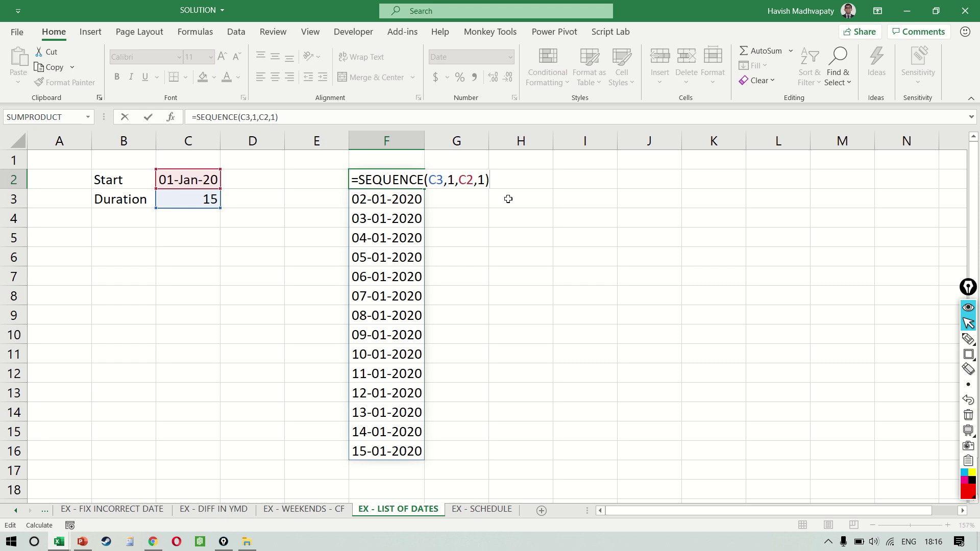
# - Fill G2:G16 with =RANDBETWEEN(100,200) in one entry
pyautogui.press('Tab')
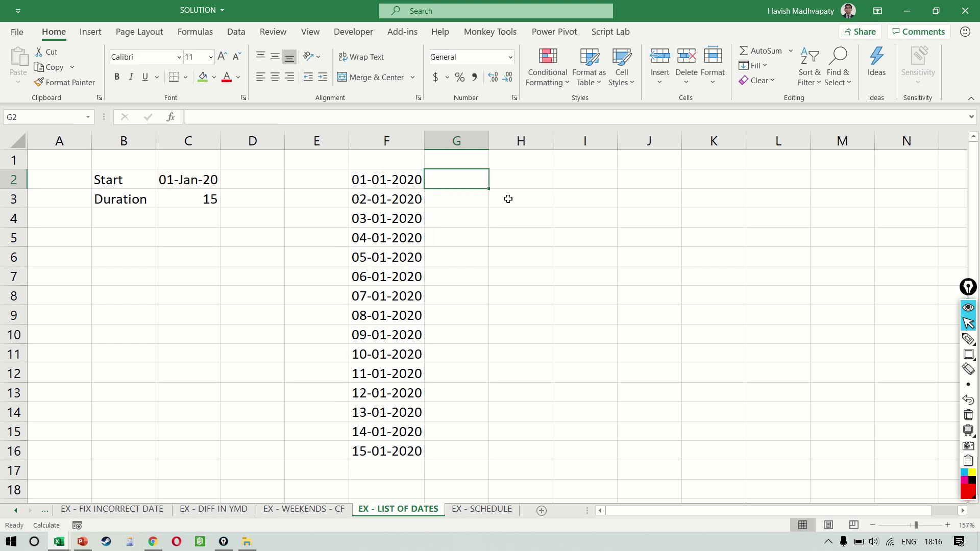
pyautogui.hotkey('shift', 'Down')
pyautogui.hotkey('shift', 'Down')
pyautogui.hotkey('shift', 'Down')
pyautogui.hotkey('shift', 'Down')
pyautogui.hotkey('shift', 'Down')
pyautogui.hotkey('shift', 'Down')
pyautogui.hotkey('shift', 'Down')
pyautogui.hotkey('shift', 'Down')
pyautogui.hotkey('shift', 'Down')
pyautogui.hotkey('shift', 'Down')
pyautogui.hotkey('shift', 'Down')
pyautogui.hotkey('shift', 'Down')
pyautogui.hotkey('shift', 'Down')
pyautogui.hotkey('shift', 'Down')
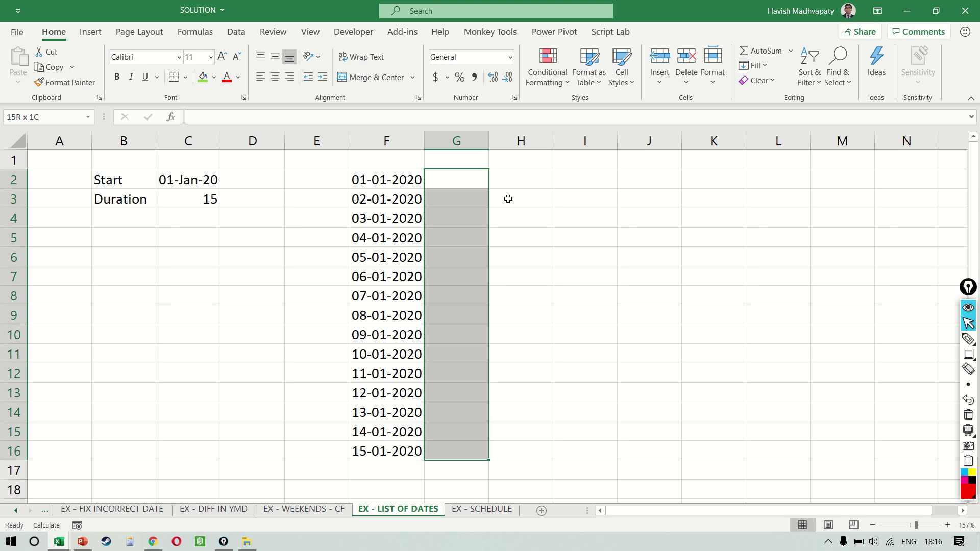
pyautogui.write('=rand')
pyautogui.press('Down')
pyautogui.press('Tab')
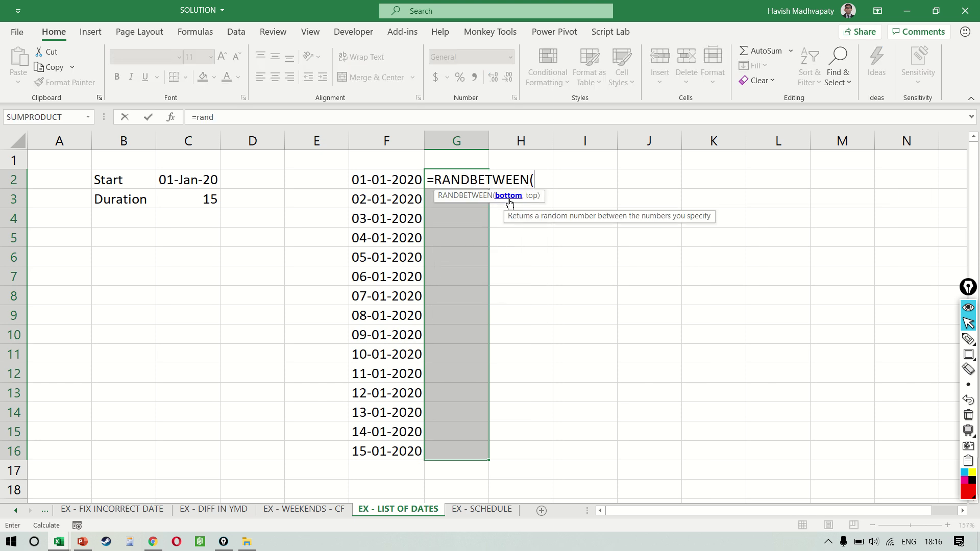
pyautogui.write('100,2))')
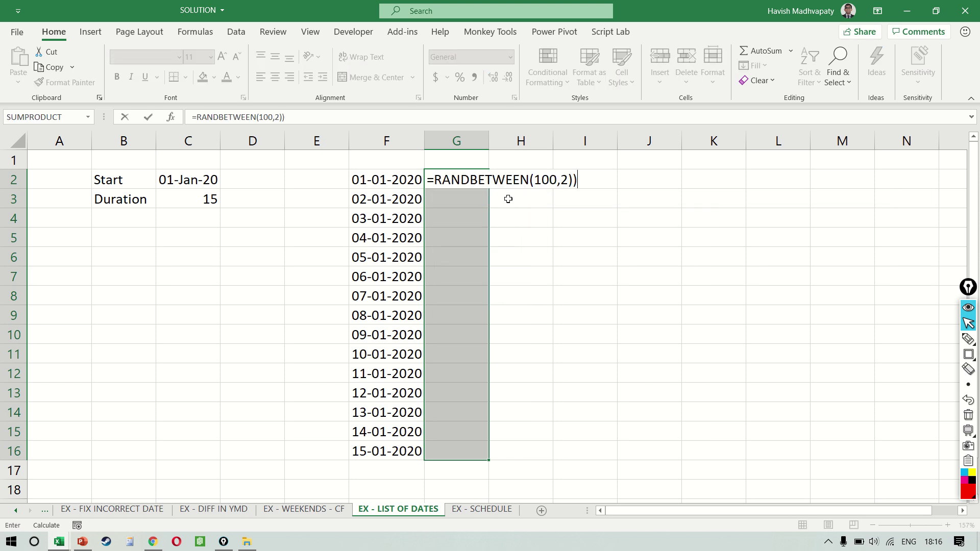
pyautogui.press('BackSpace')
pyautogui.press('BackSpace')
pyautogui.write('00)')
pyautogui.hotkey('ctrl', 'Return')
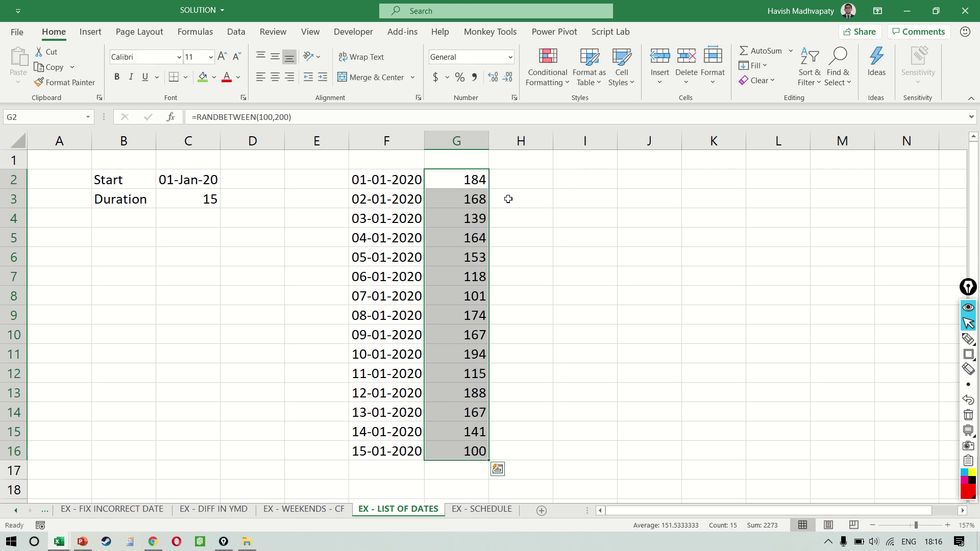
# - Convert the random sales figures in G2:G16 to fixed values with Paste Special Values
pyautogui.press('Down')
pyautogui.press('Up')
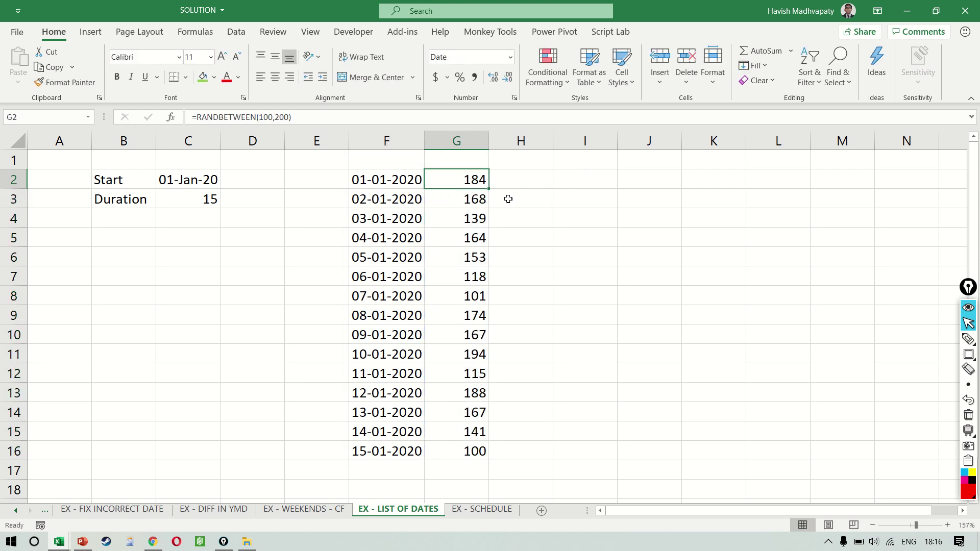
pyautogui.press('Left')
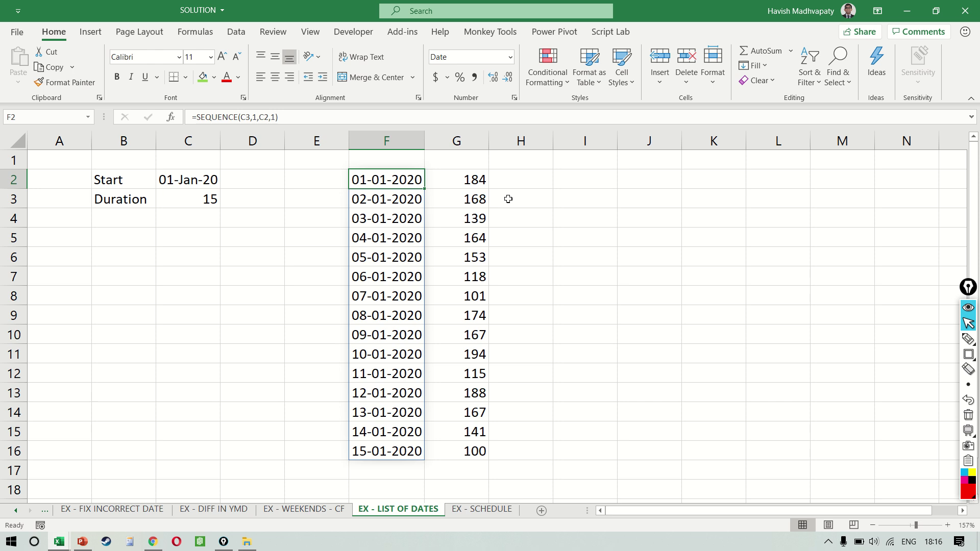
pyautogui.press('Right')
pyautogui.hotkey('ctrl', 'shift', 'Down')
pyautogui.hotkey('ctrl', 'c')
pyautogui.hotkey('ctrl', 'alt', 'v')
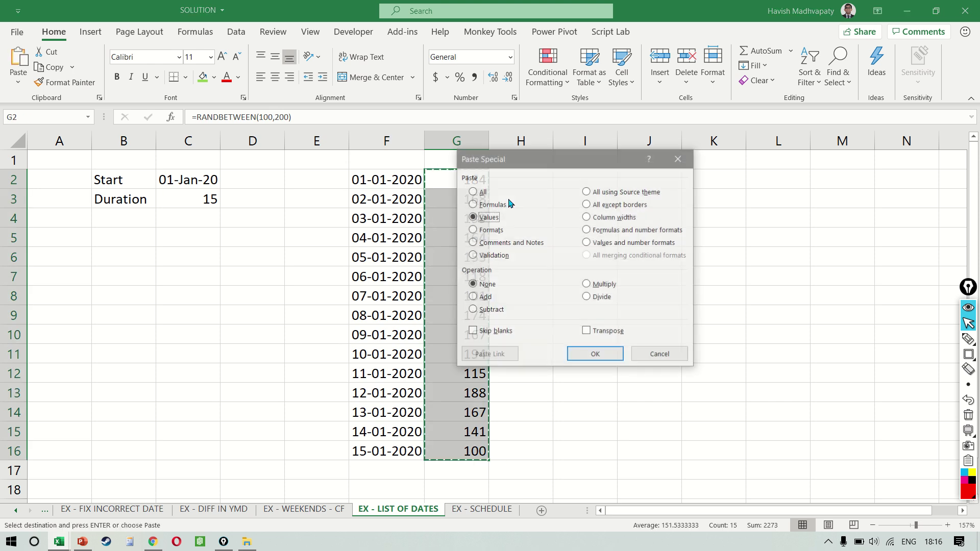
pyautogui.press('Return')
pyautogui.press('Escape')
# - Add a centred 'sales' heading in G1
pyautogui.press('Up')
pyautogui.write('sales')
pyautogui.press('Return')
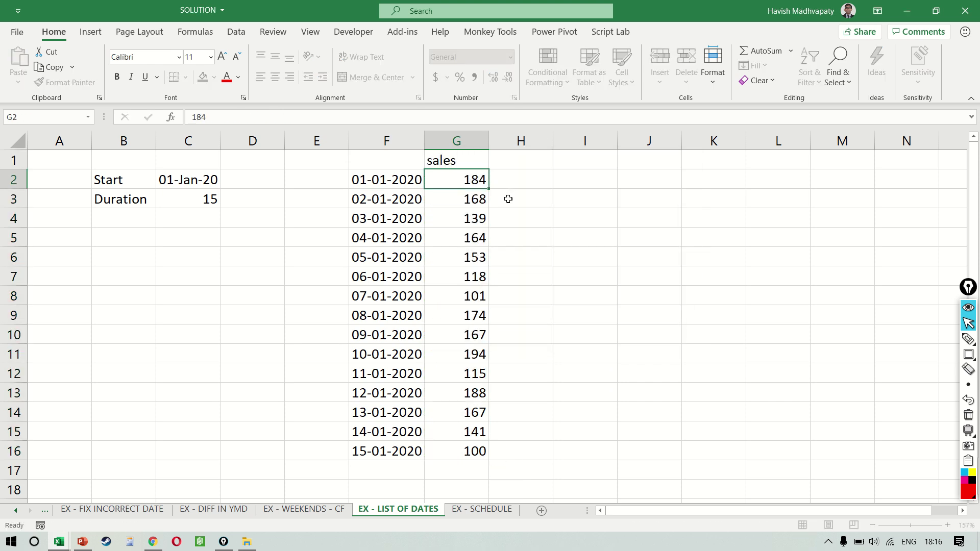
pyautogui.press('Right')
pyautogui.press('Left')
pyautogui.press('Up')
pyautogui.hotkey('alt', 'h')
pyautogui.press('a')
pyautogui.press('c')
pyautogui.press('Down')
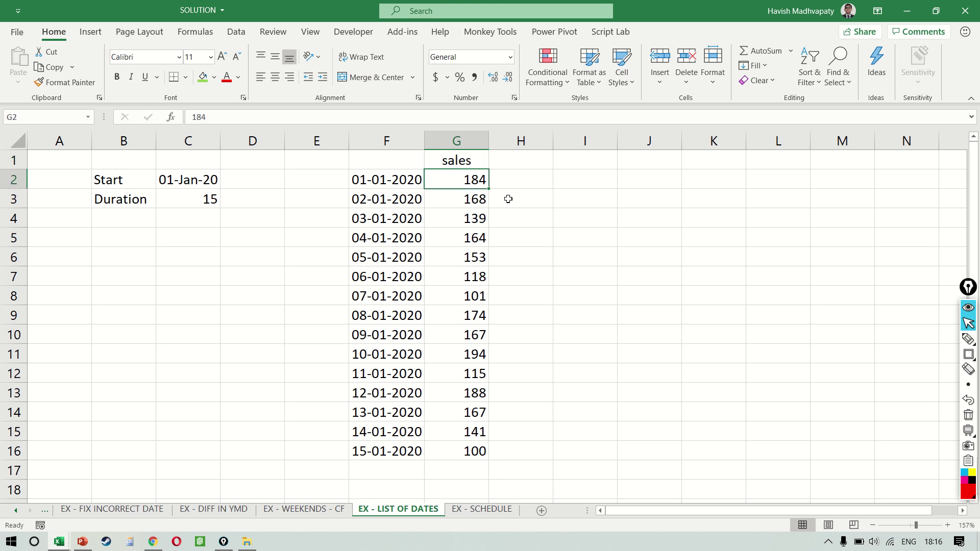
# - Select sales values G2:G16 and start a Highlight Cells 'Between' rule
pyautogui.press('Left')
pyautogui.hotkey('ctrl', 'shift', 'Down')
pyautogui.press('Right')
pyautogui.hotkey('ctrl', 'shift', 'Down')
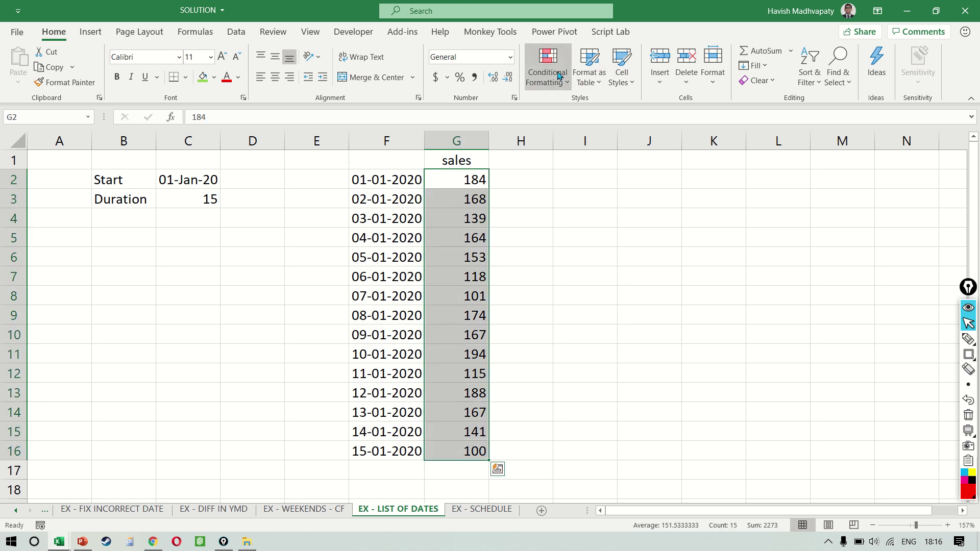
pyautogui.click(558, 76)
pyautogui.moveTo(600, 171)
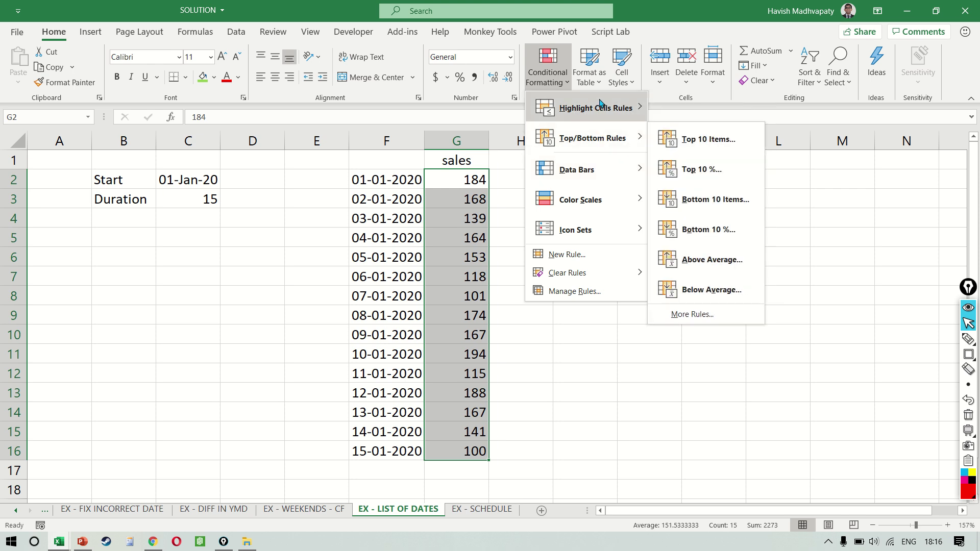
pyautogui.moveTo(600, 101)
pyautogui.click(700, 169)
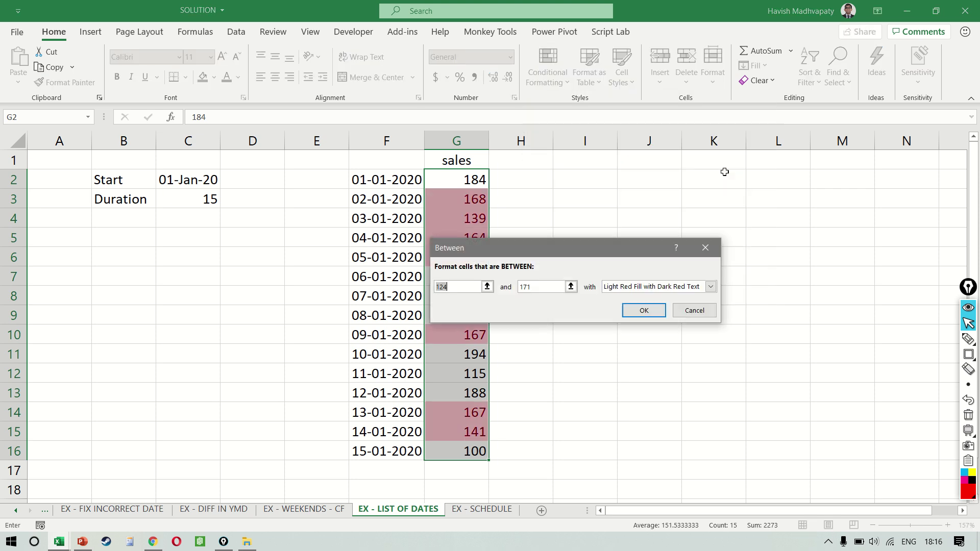
# - Highlight values between 150 and 175 with Green Fill with Dark Green Text
pyautogui.write('150')
pyautogui.press('Tab')
pyautogui.write('175')
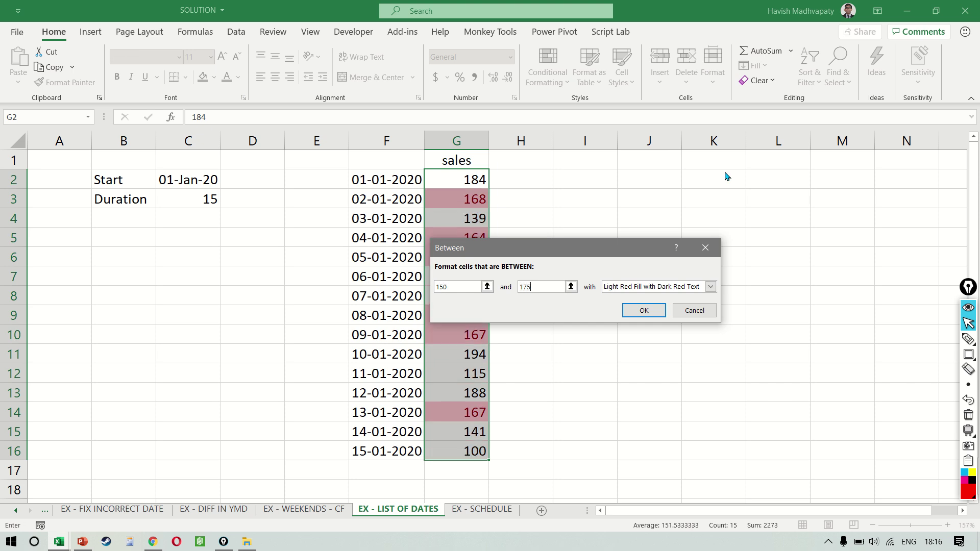
pyautogui.press('Tab')
pyautogui.hotkey('alt', 'Down')
pyautogui.press('Down')
pyautogui.press('Down')
pyautogui.press('Return')
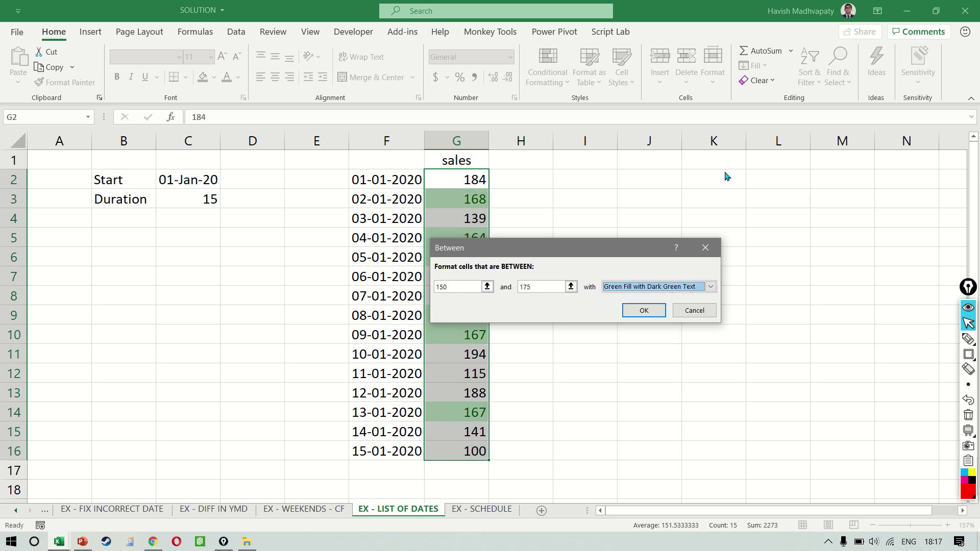
pyautogui.click(623, 311)
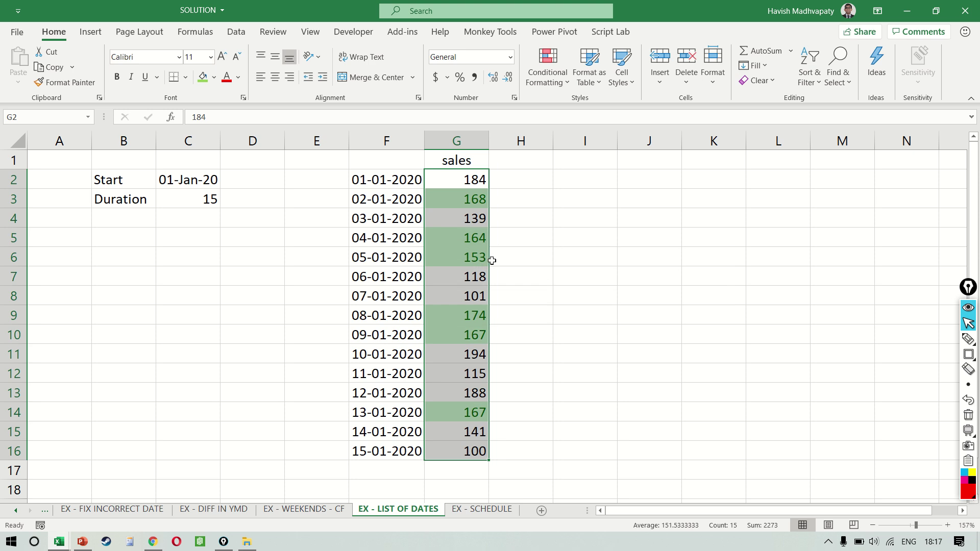
# - Review the highlighted sales, such as 168, and their matching dates
pyautogui.click(471, 289)
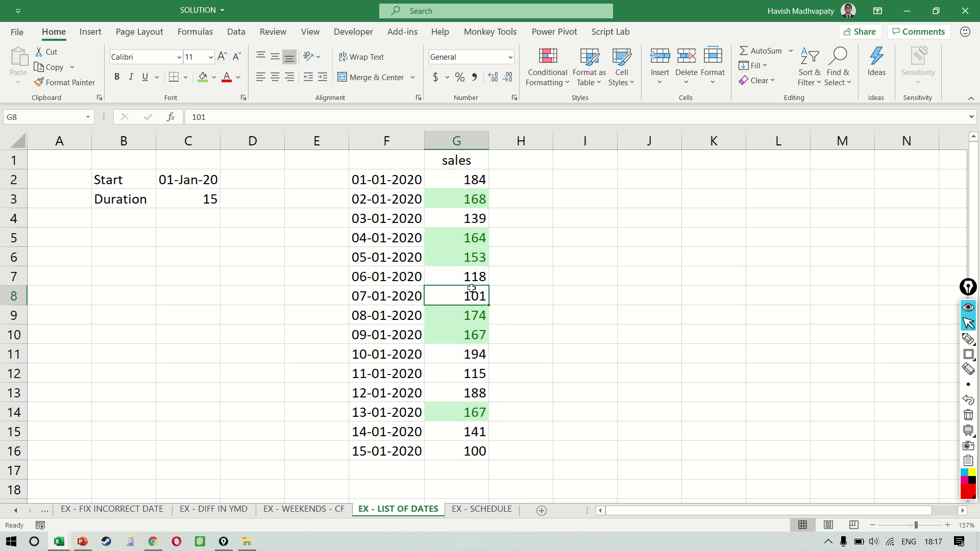
pyautogui.hotkey('ctrl', 'Up')
pyautogui.press('Down')
pyautogui.hotkey('ctrl', 'shift', 'Down')
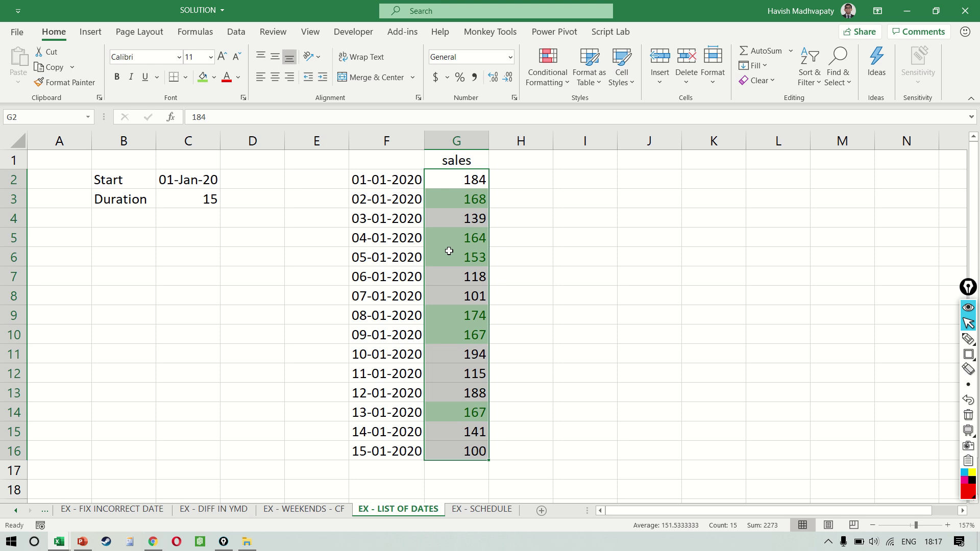
pyautogui.click(590, 177)
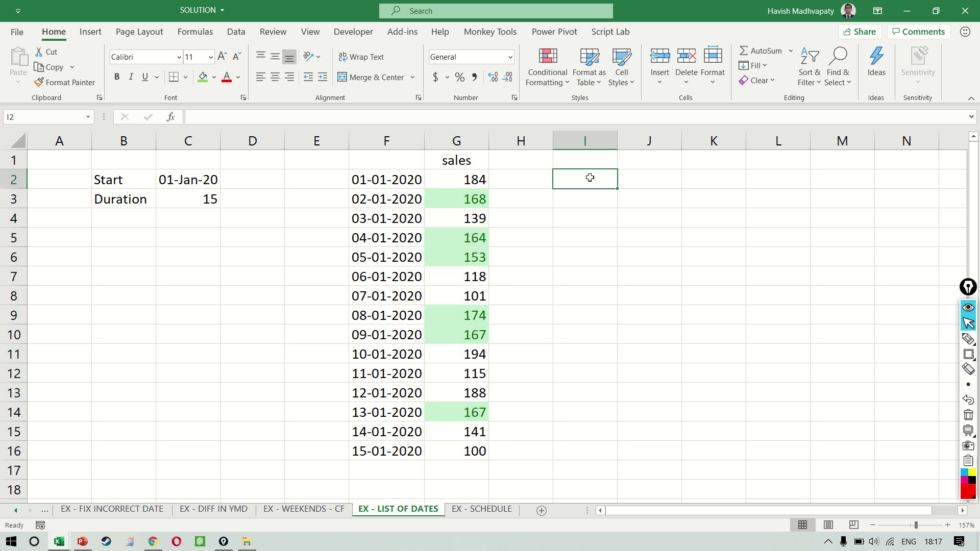
pyautogui.click(431, 200)
pyautogui.click(417, 200)
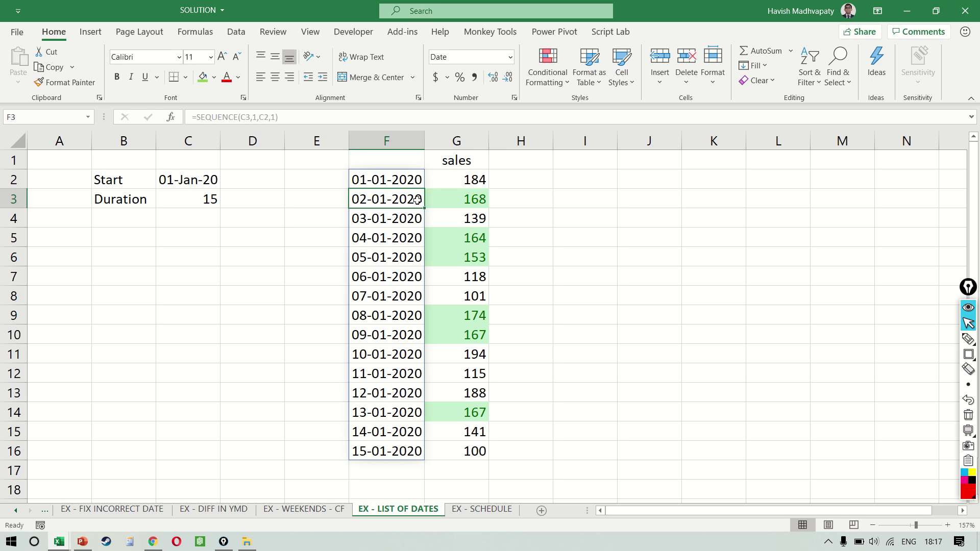
pyautogui.moveTo(411, 242); pyautogui.dragTo(411, 259)
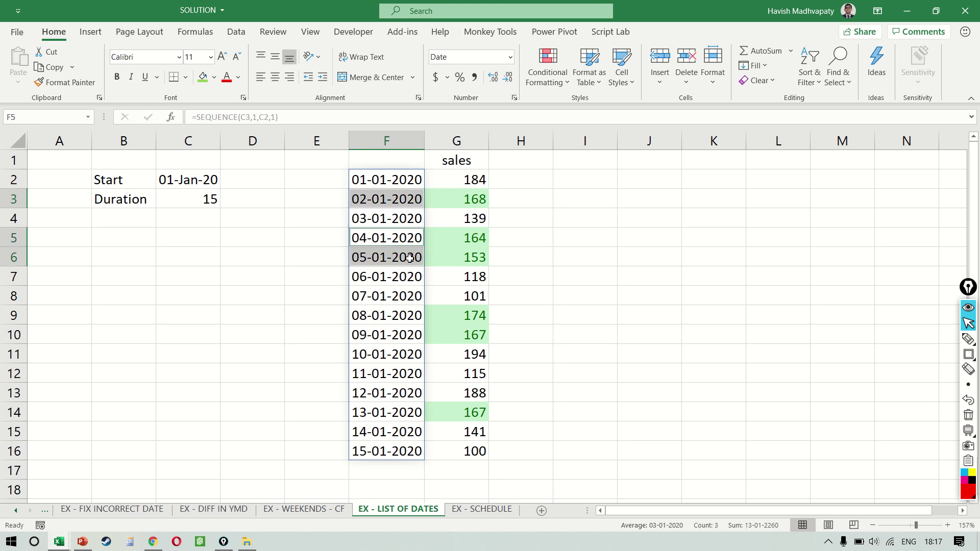
# - Start a FILTER formula in I2 over the date and sales range F2:G16
pyautogui.click(573, 180)
pyautogui.write('=filte')
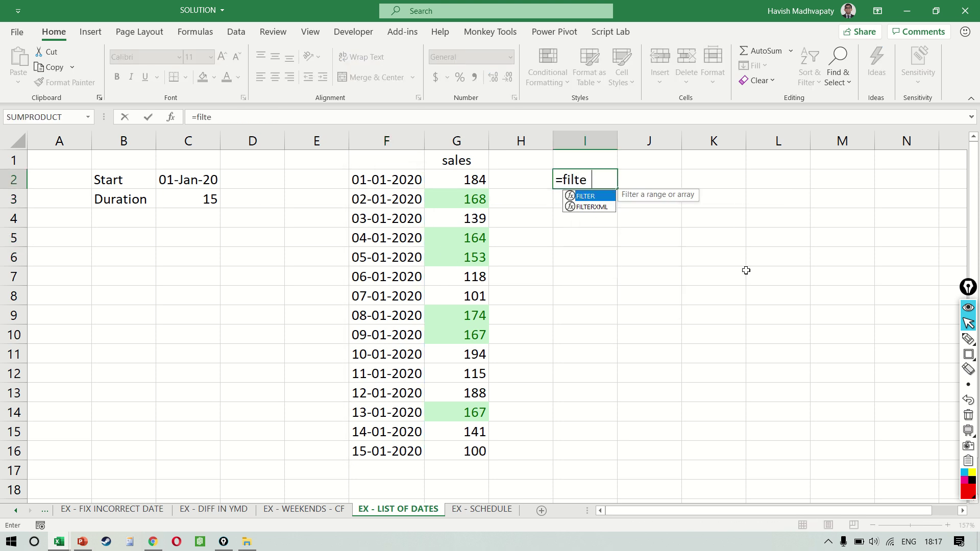
pyautogui.press('Tab')
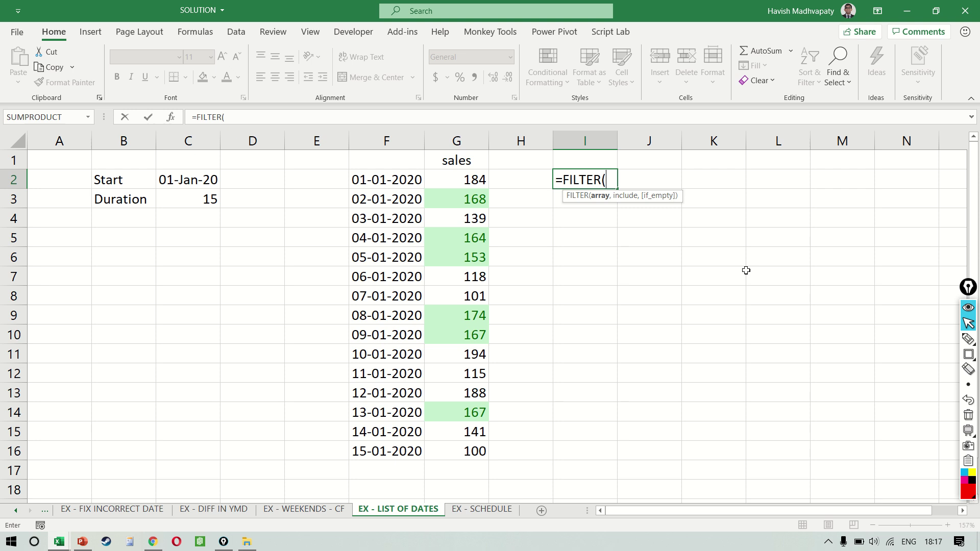
pyautogui.press('Left')
pyautogui.press('Left')
pyautogui.press('Left')
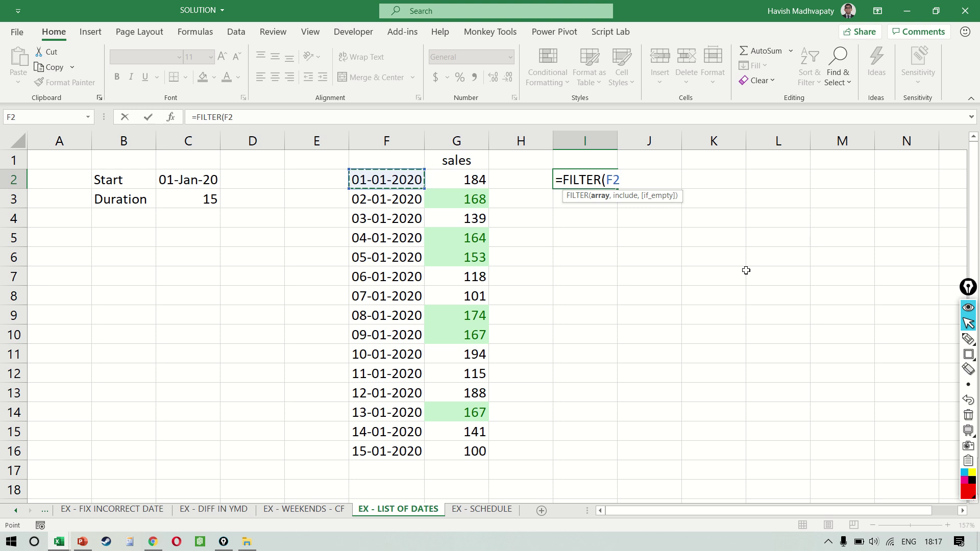
pyautogui.hotkey('ctrl', 'shift', 'Down')
pyautogui.hotkey('shift', 'Right')
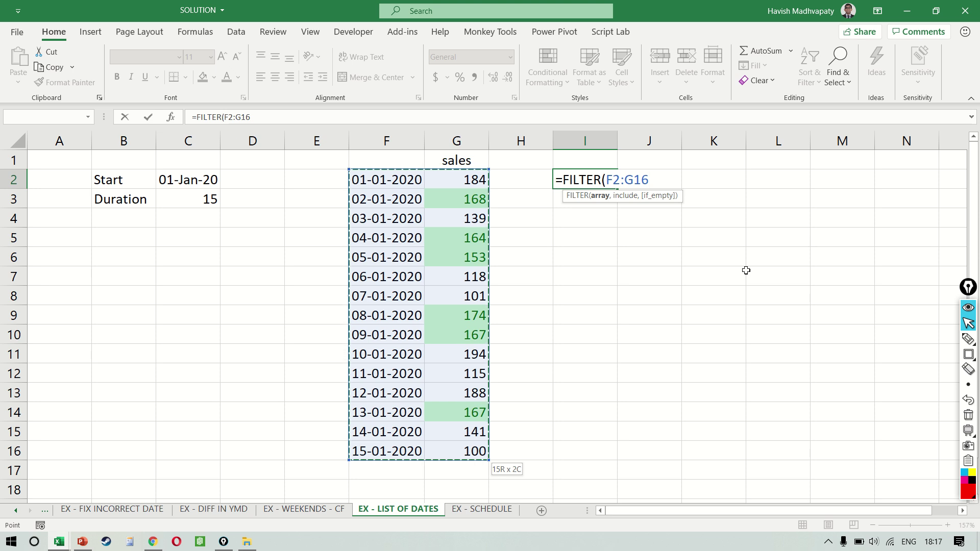
pyautogui.write(',')
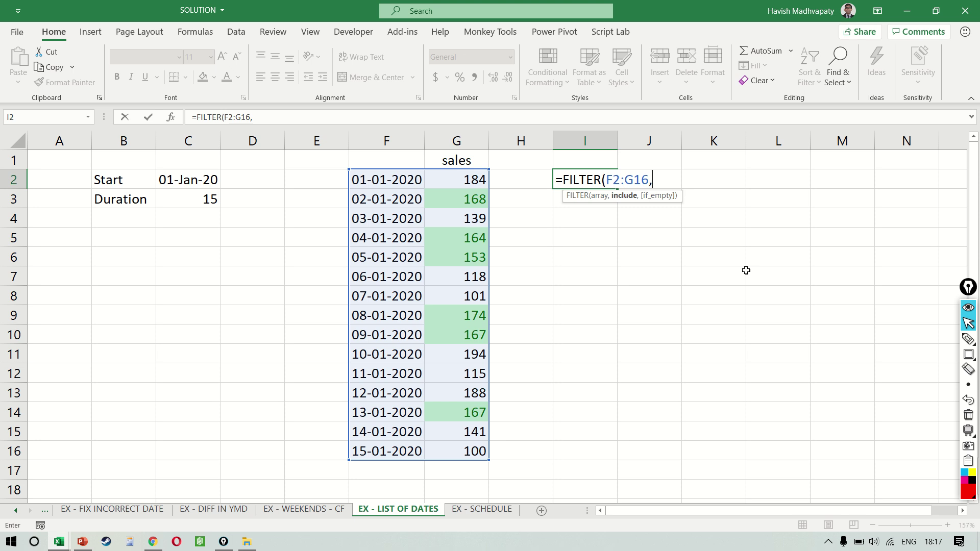
# - Add an AND condition requiring G2:G16 above 150 and below 175
pyautogui.click(471, 178)
pyautogui.hotkey('ctrl', 'shift', 'Down')
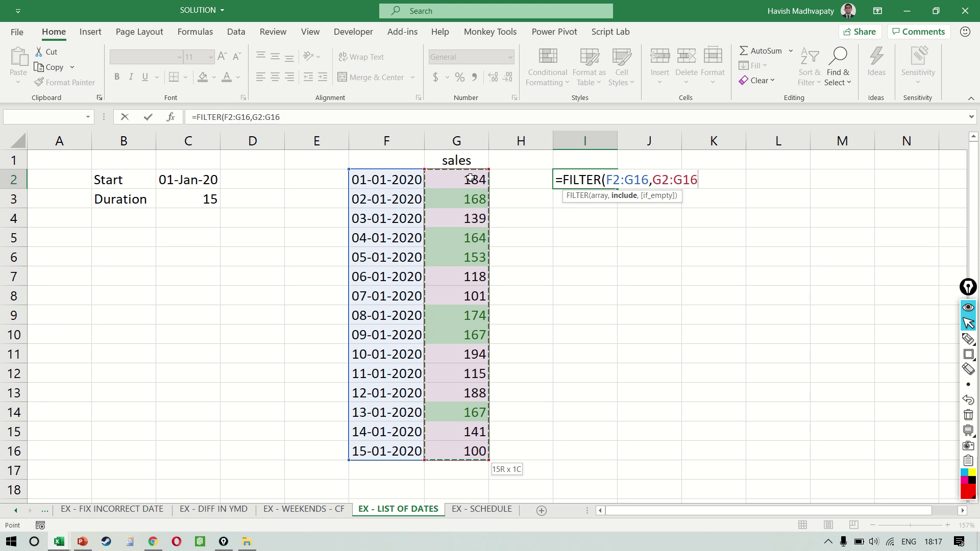
pyautogui.write('>150')
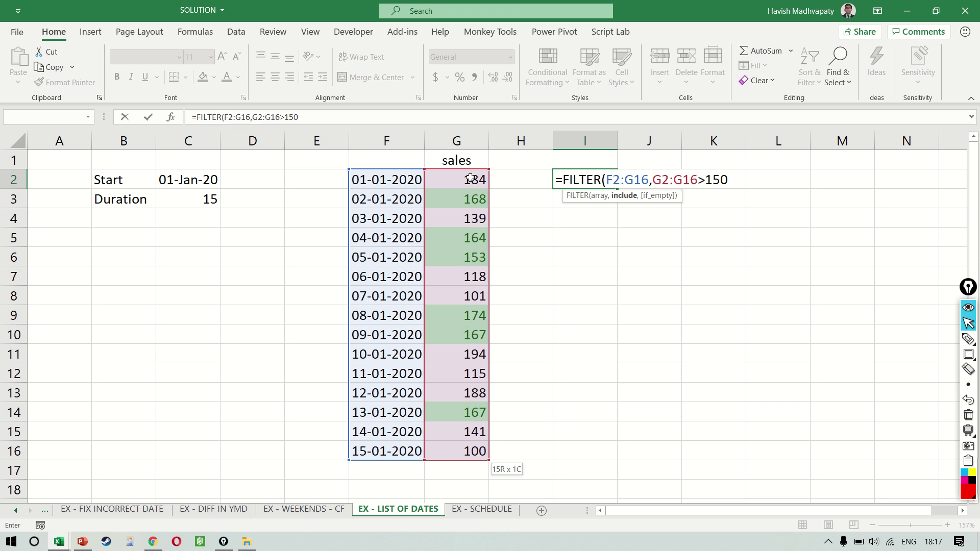
pyautogui.press('F2')
pyautogui.write('and(')
pyautogui.press('End')
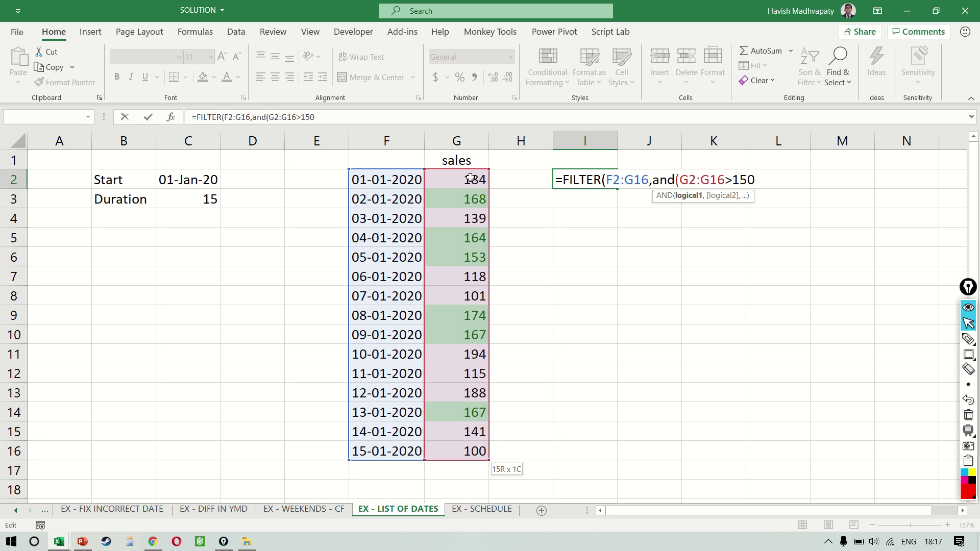
pyautogui.write(',g2:g1')
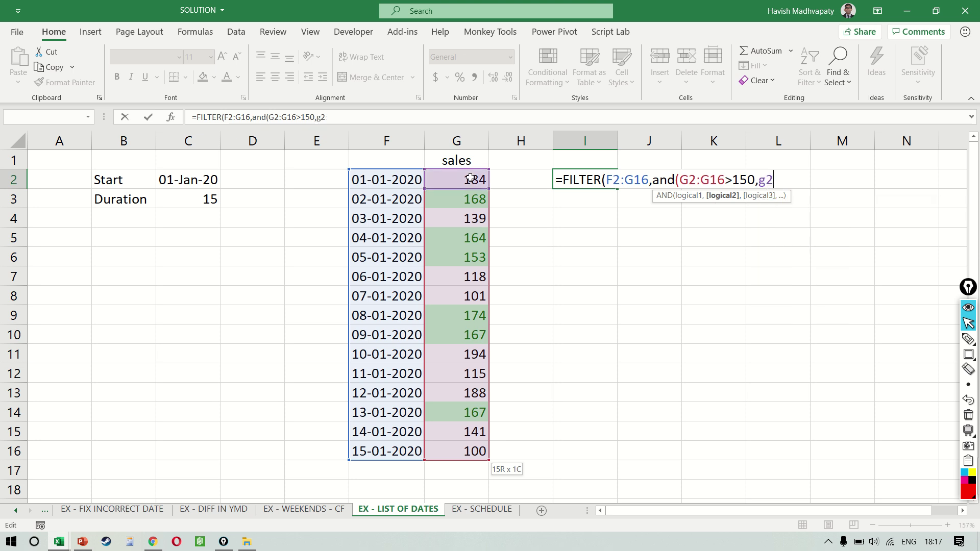
pyautogui.write('6')
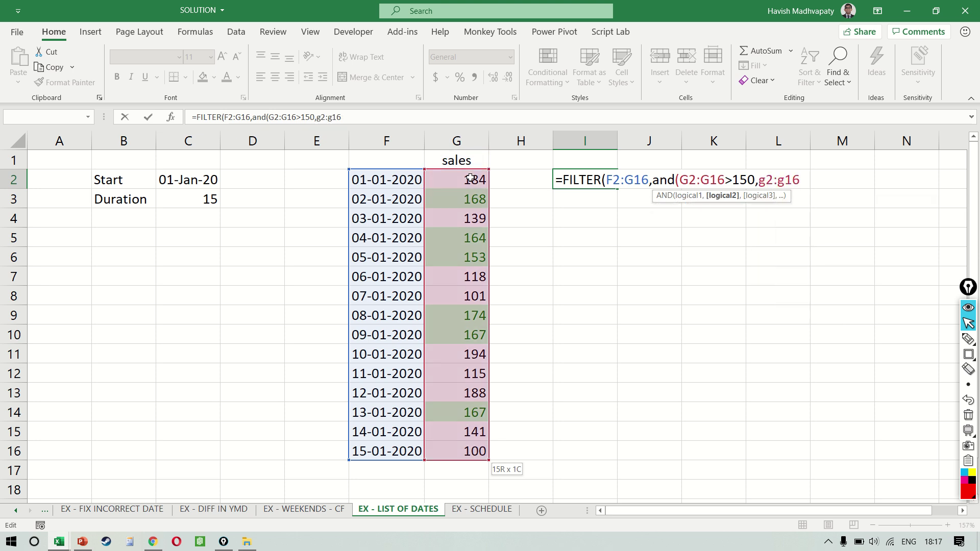
pyautogui.write('<175)')
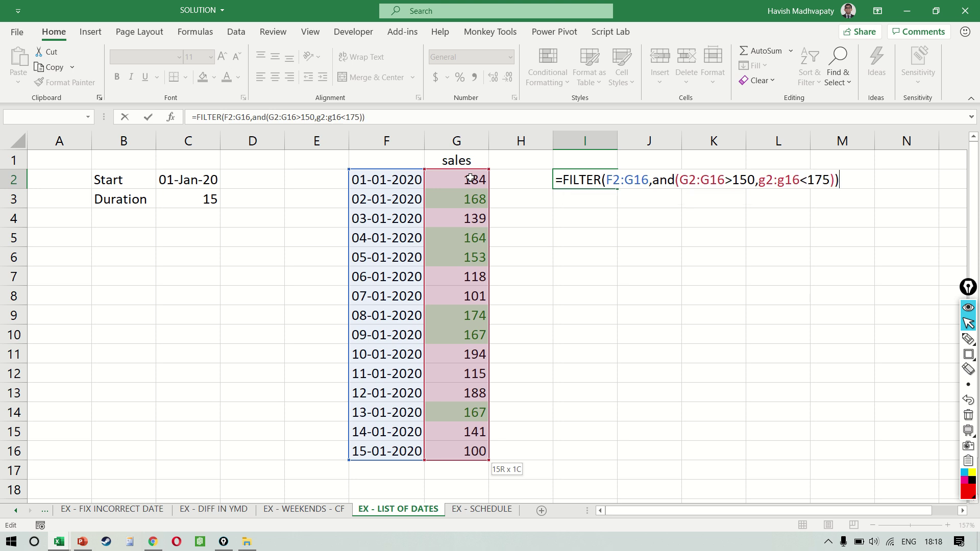
# - Enter the AND-based FILTER formula in I2, see the #VALUE! error, and return to edit it
pyautogui.press('Return')
pyautogui.press('Up')
pyautogui.press('F2')
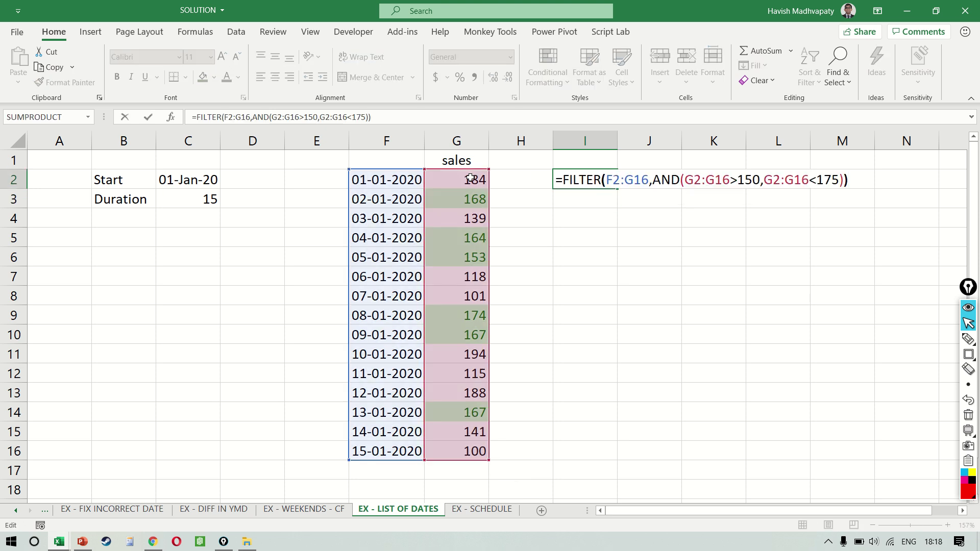
pyautogui.press('Left')
pyautogui.press('Left')
pyautogui.press('Left')
pyautogui.press('Left')
pyautogui.press('Left')
pyautogui.press('Left')
pyautogui.press('Left')
pyautogui.press('Left')
pyautogui.press('Left')
pyautogui.press('Left')
pyautogui.press('Left')
pyautogui.press('Left')
pyautogui.press('Left')
pyautogui.press('Left')
pyautogui.press('Left')
pyautogui.press('Left')
pyautogui.press('Left')
pyautogui.press('Left')
pyautogui.press('Left')
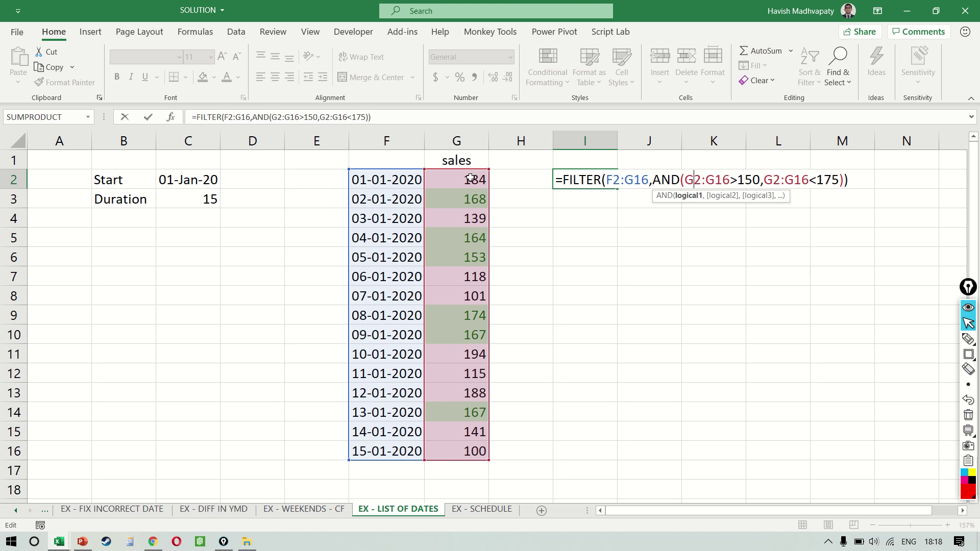
pyautogui.press('Left')
pyautogui.press('Left')
pyautogui.press('Left')
pyautogui.press('Left')
pyautogui.press('Left')
pyautogui.press('Left')
pyautogui.press('Left')
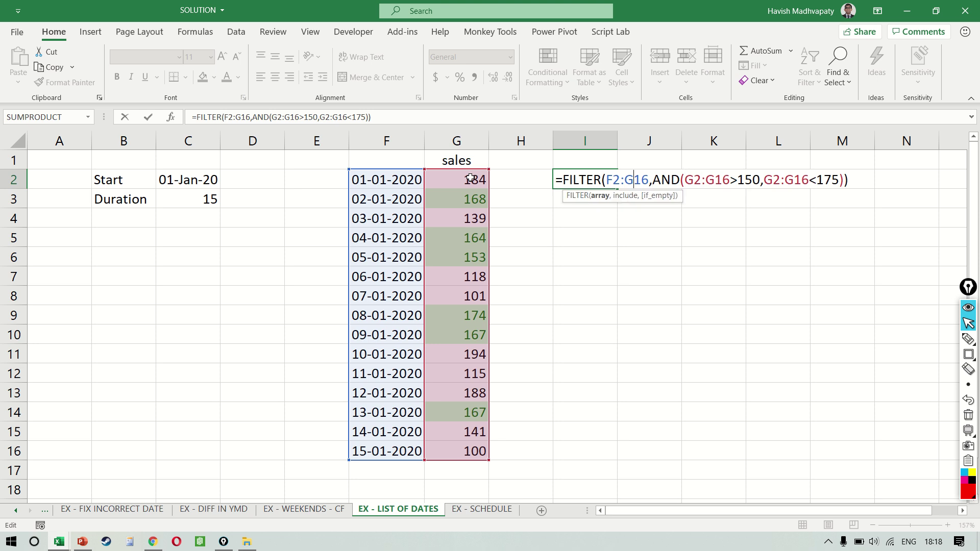
# - Strip the AND wrapper and <175 condition, leaving =FILTER(F2:G16,G2:G16>150)
pyautogui.press('Right')
pyautogui.press('Right')
pyautogui.press('Right')
pyautogui.press('Right')
pyautogui.press('Right')
pyautogui.press('Right')
pyautogui.press('Right')
pyautogui.press('Right')
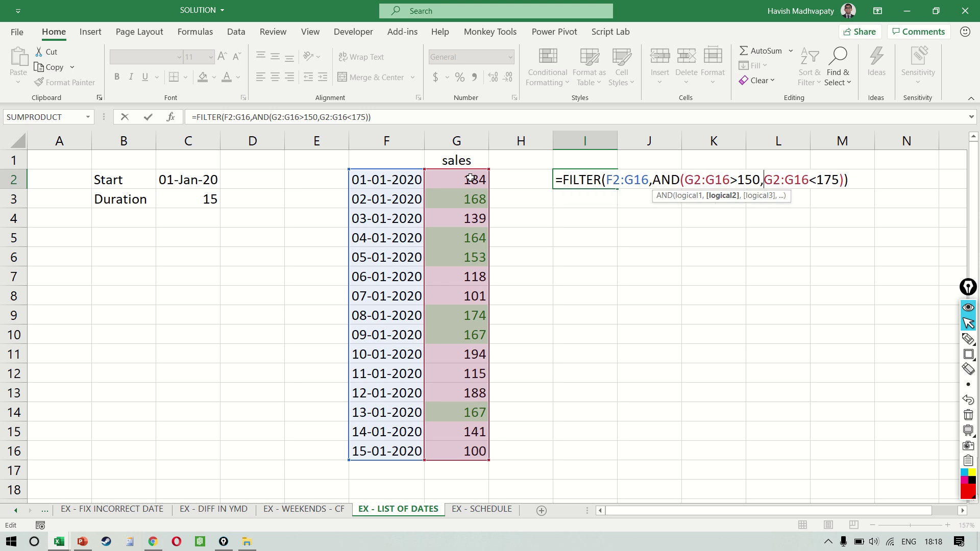
pyautogui.hotkey('shift', 'Right')
pyautogui.hotkey('shift', 'Right')
pyautogui.hotkey('shift', 'Right')
pyautogui.hotkey('shift', 'Right')
pyautogui.hotkey('shift', 'Right')
pyautogui.hotkey('shift', 'Right')
pyautogui.hotkey('shift', 'Right')
pyautogui.hotkey('shift', 'Right')
pyautogui.hotkey('shift', 'Right')
pyautogui.hotkey('shift', 'Right')
pyautogui.hotkey('shift', 'Right')
pyautogui.hotkey('shift', 'Right')
pyautogui.hotkey('shift', 'Left')
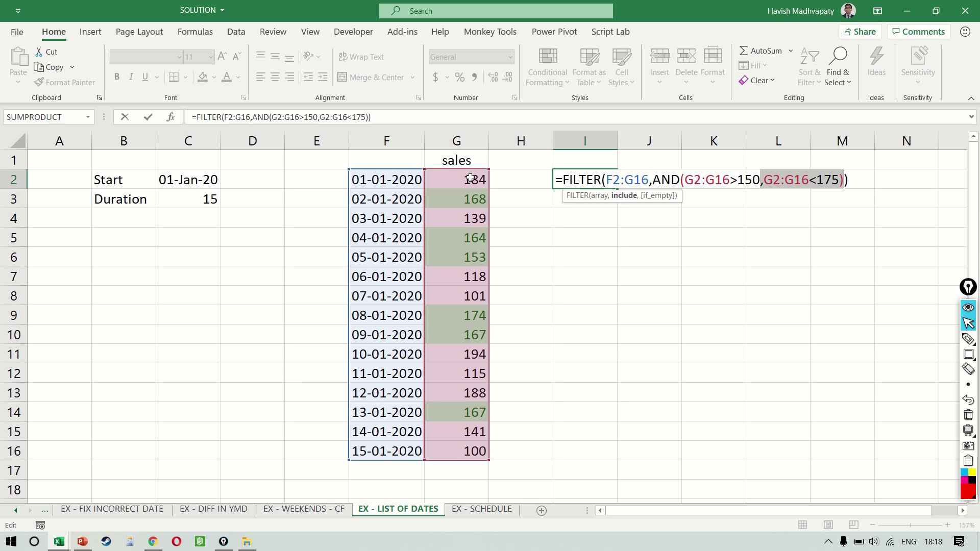
pyautogui.press('BackSpace')
pyautogui.press('BackSpace')
pyautogui.press('Delete')
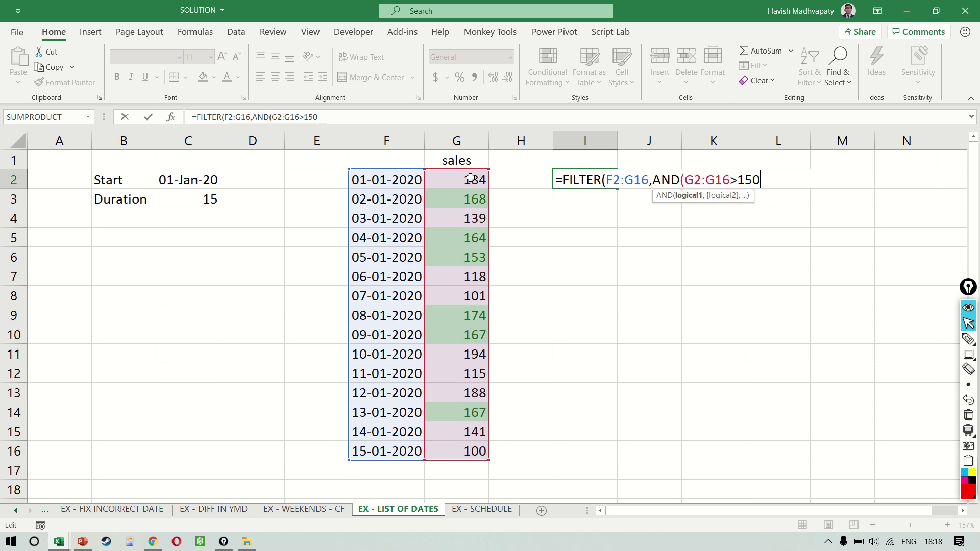
pyautogui.press('BackSpace')
pyautogui.hotkey('shift', 'Left')
pyautogui.hotkey('shift', 'Left')
pyautogui.hotkey('shift', 'Left')
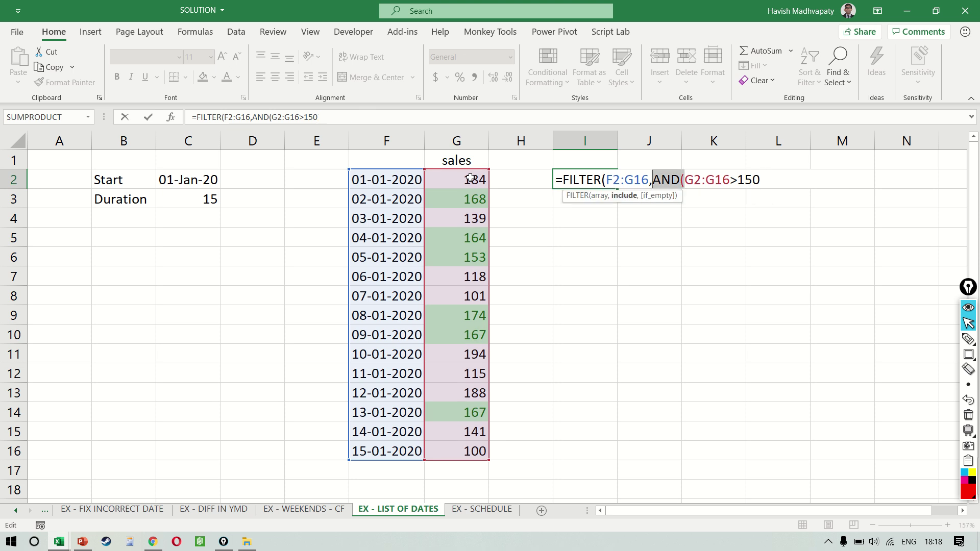
pyautogui.press('BackSpace')
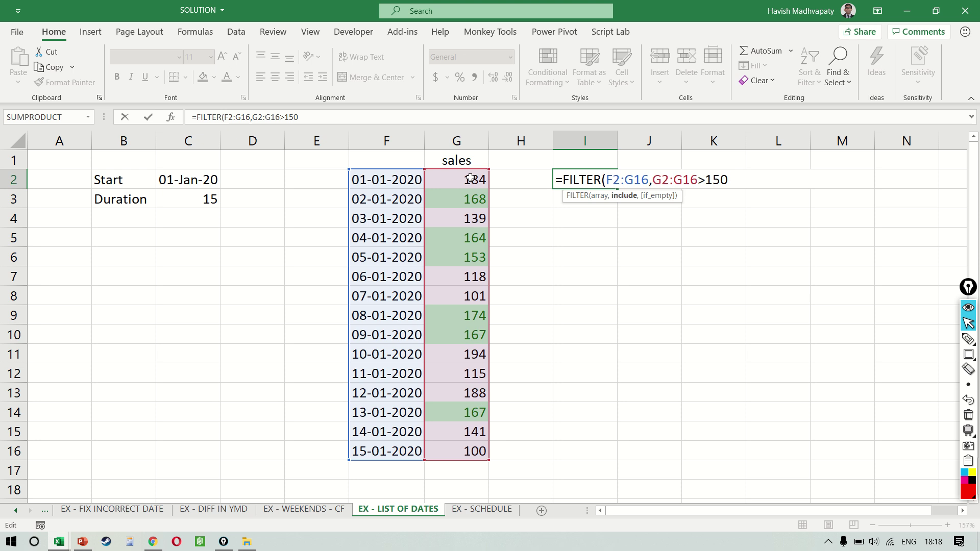
pyautogui.press('Return')
# - Format the filtered dates in I2:I10 as Short Date
pyautogui.press('Up')
pyautogui.hotkey('ctrl', 'shift', 'Down')
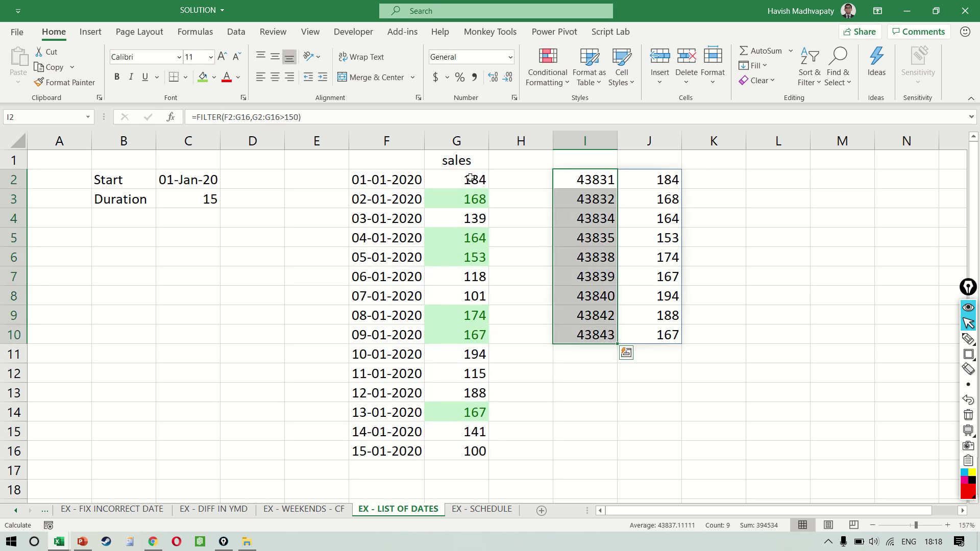
pyautogui.click(510, 57)
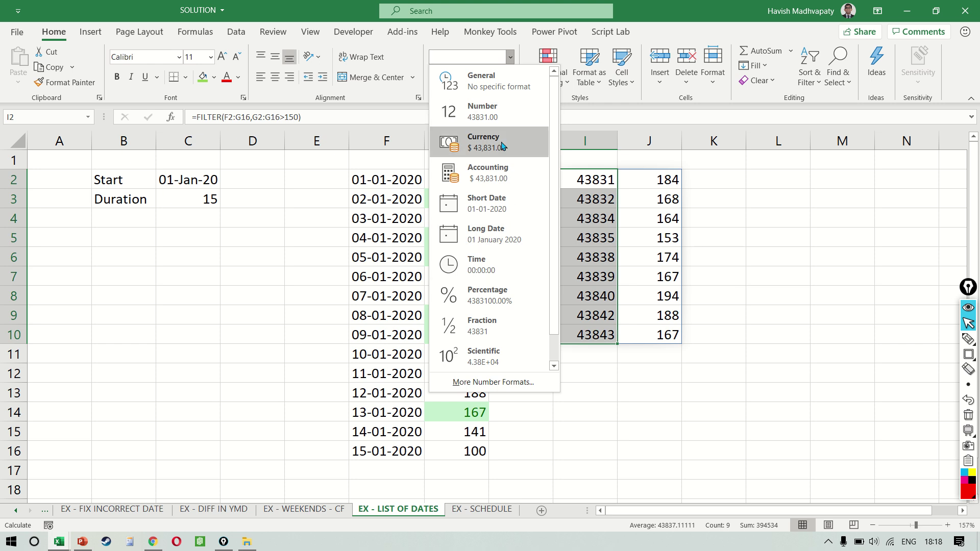
pyautogui.click(488, 207)
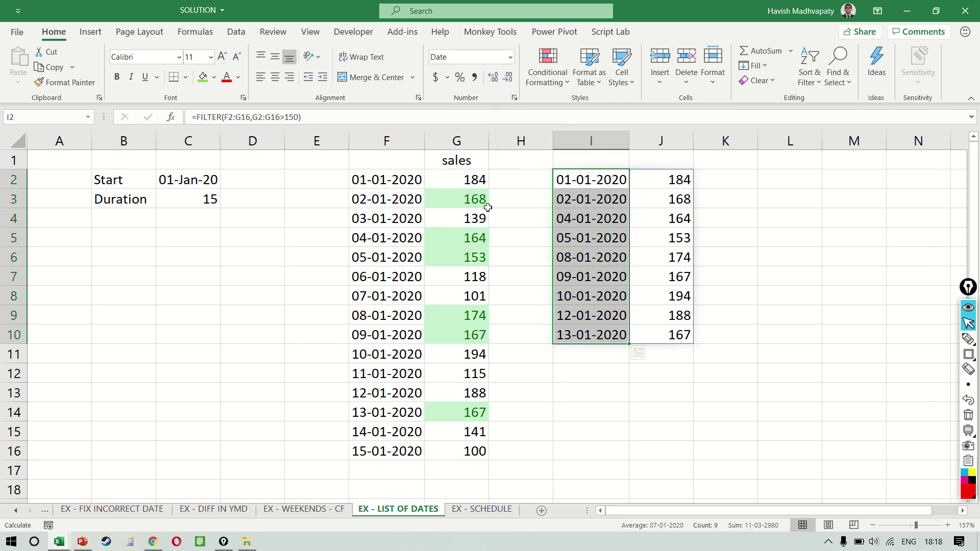
# - Inspect spilled cell J2 without changes, then reopen the I2 formula
pyautogui.hotkey('ctrl', 'a')
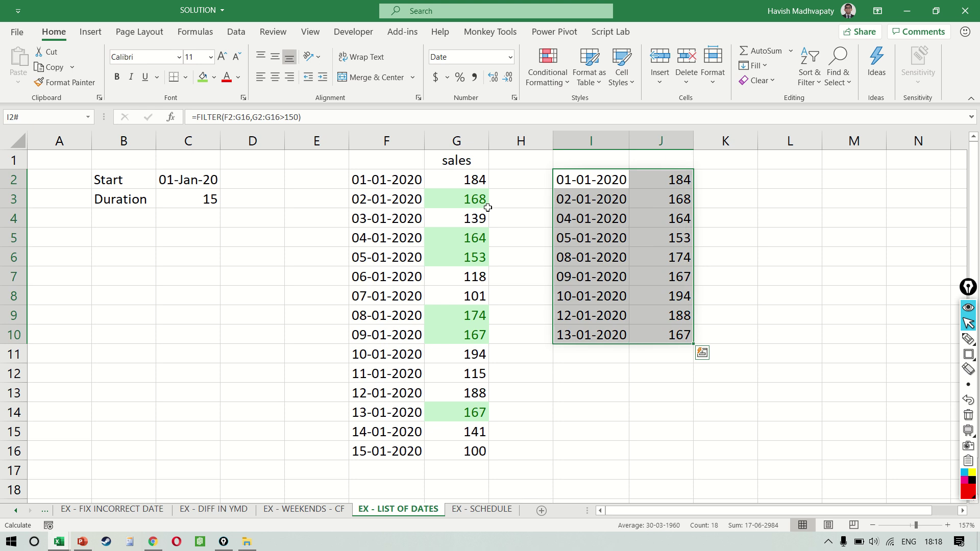
pyautogui.press('Right')
pyautogui.press('F2')
pyautogui.press('Escape')
pyautogui.press('Left')
pyautogui.press('F2')
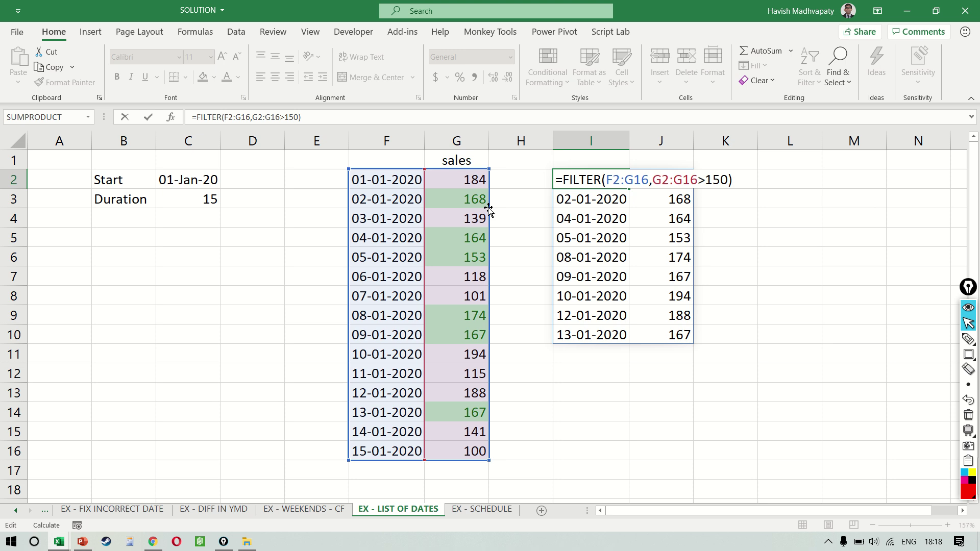
# - Change I2 to =FILTER(F2:G16,(G2:G16>150)*(G2:G16<175))
pyautogui.press('Left')
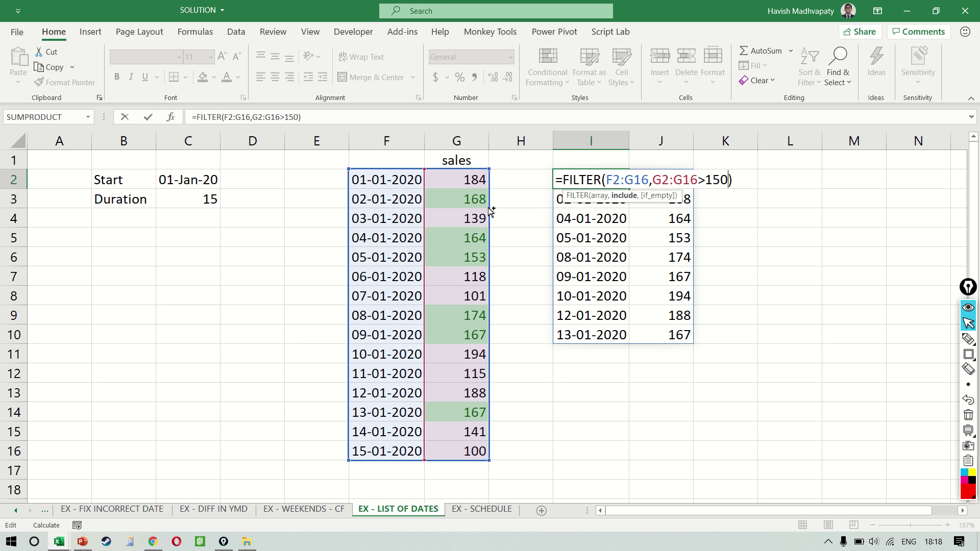
pyautogui.write('(')
pyautogui.press('Right')
pyautogui.press('Right')
pyautogui.press('Right')
pyautogui.press('Right')
pyautogui.press('Right')
pyautogui.press('Right')
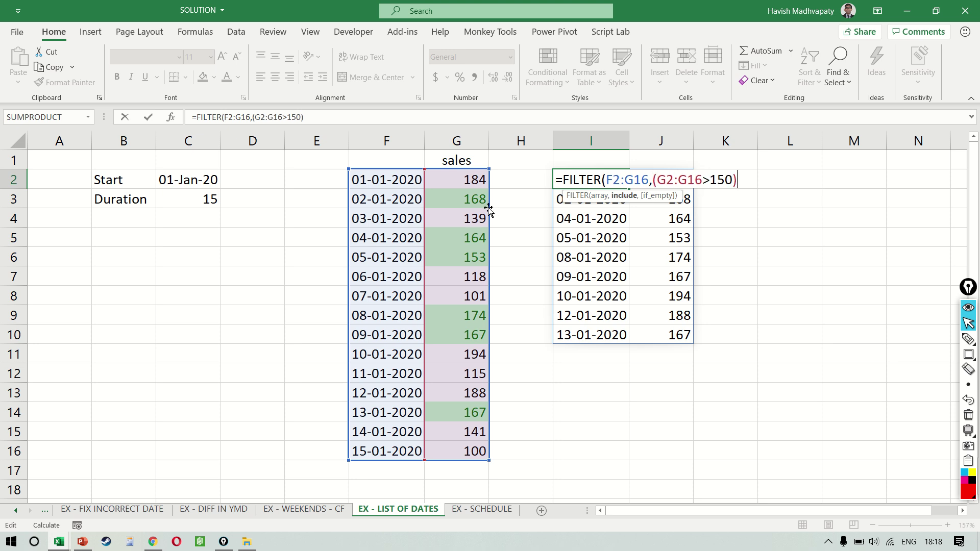
pyautogui.write('*(g2:g')
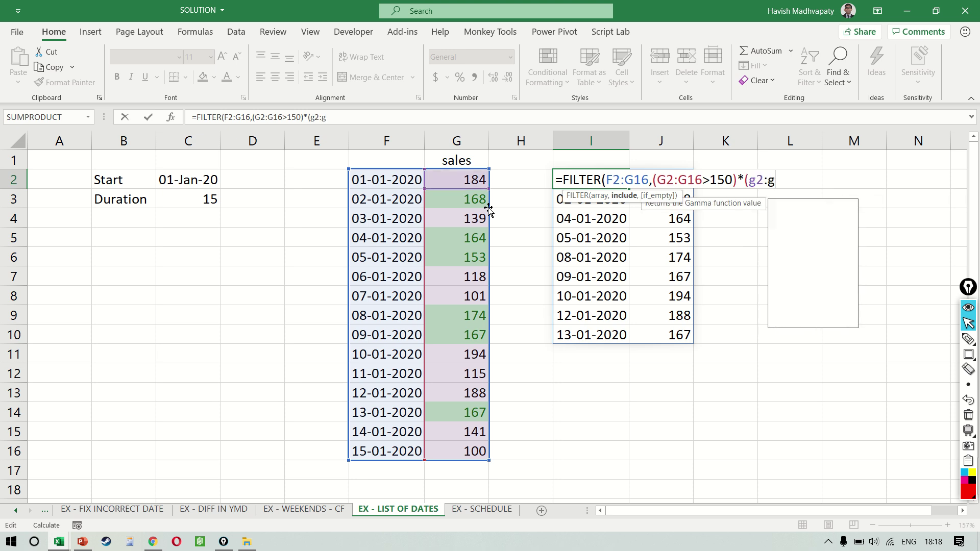
pyautogui.write('16<1')
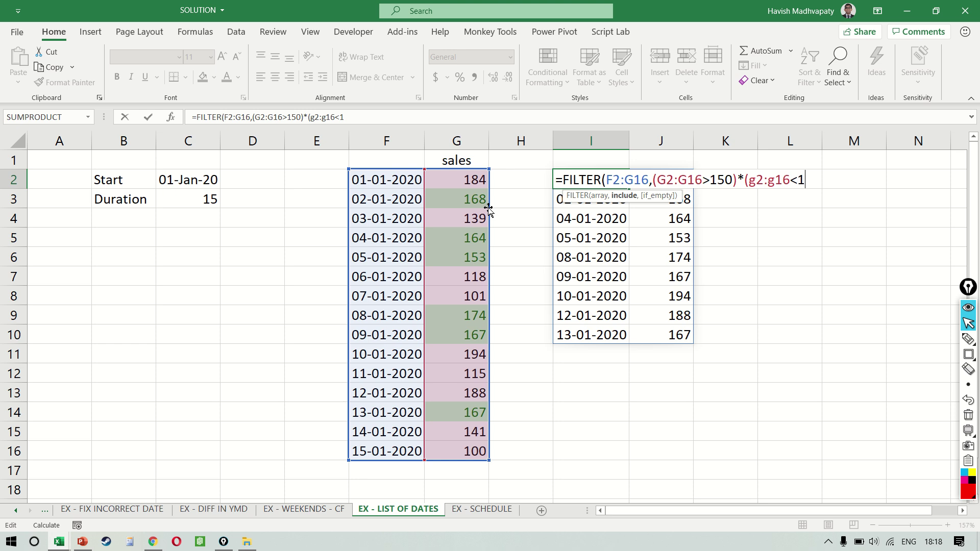
pyautogui.write('75))')
pyautogui.press('Return')
# - Select the six-row spilled result and compare it with sales G2:G16
pyautogui.press('Up')
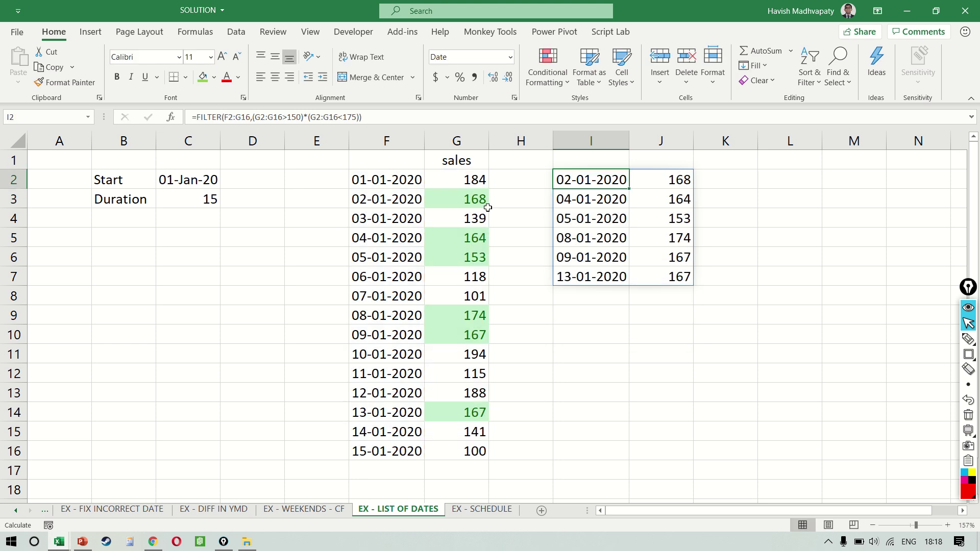
pyautogui.hotkey('ctrl', 'shift', 'Down')
pyautogui.hotkey('ctrl', 'shift', 'Right')
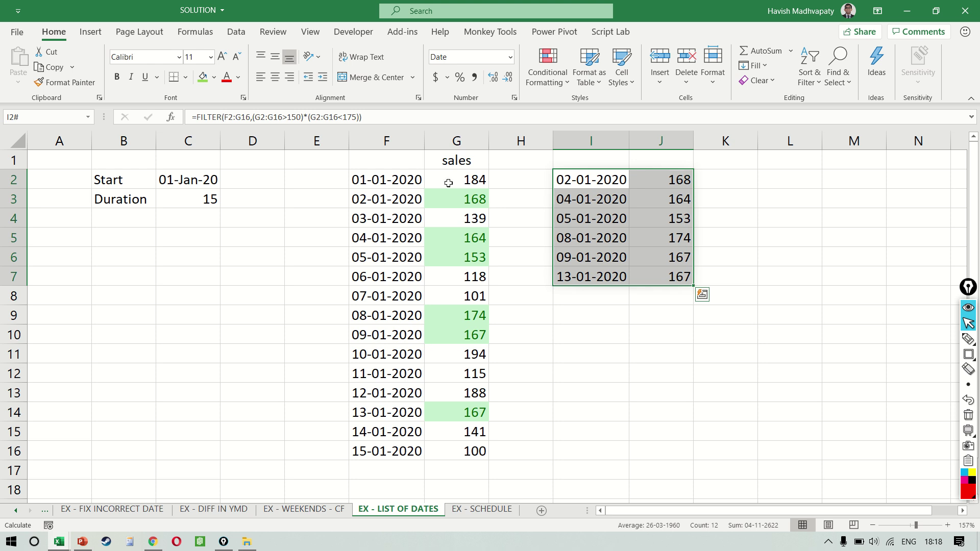
pyautogui.moveTo(448, 182); pyautogui.dragTo(477, 454)
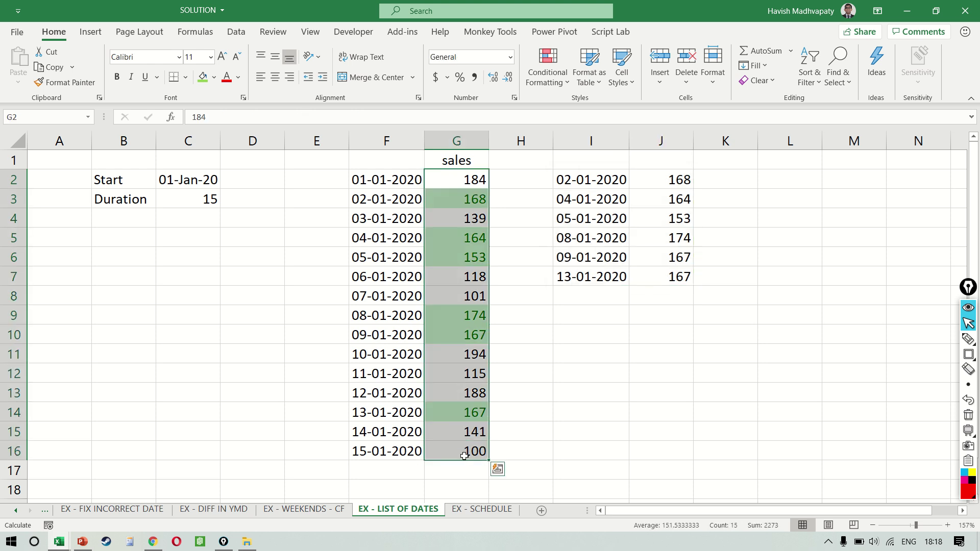
pyautogui.click(688, 174)
# - Review the >150 and <175 conditions in I2's formula without changing it
pyautogui.press('Left')
pyautogui.press('F2')
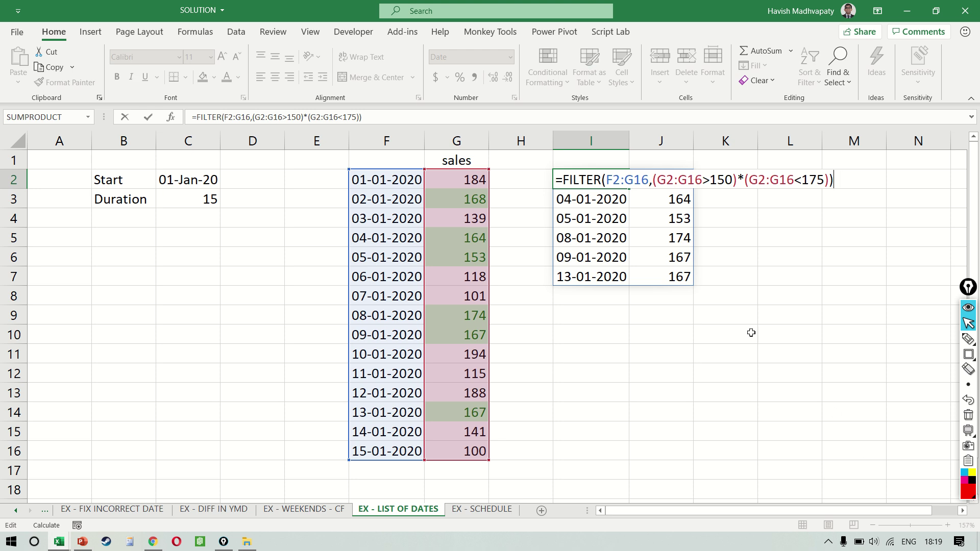
pyautogui.moveTo(674, 178); pyautogui.dragTo(739, 179)
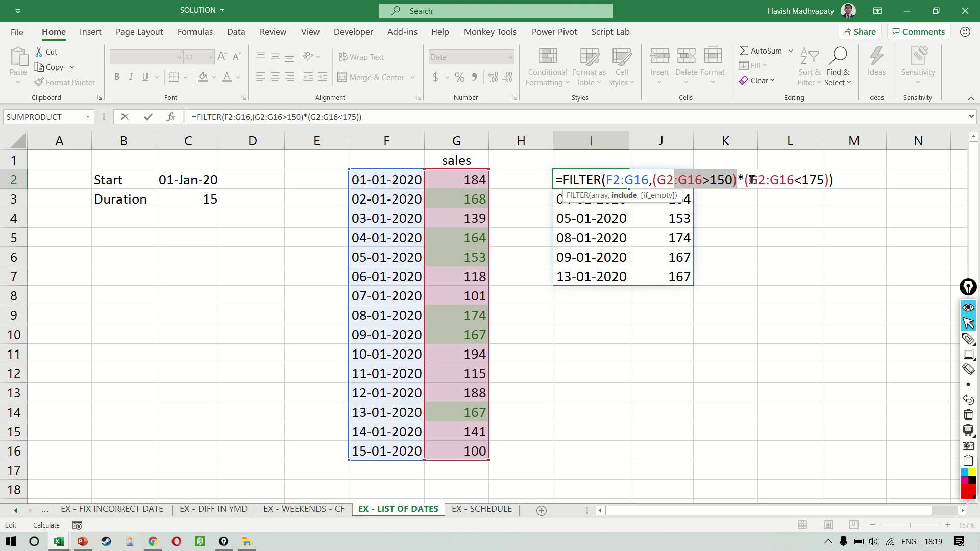
pyautogui.moveTo(752, 180); pyautogui.dragTo(830, 179)
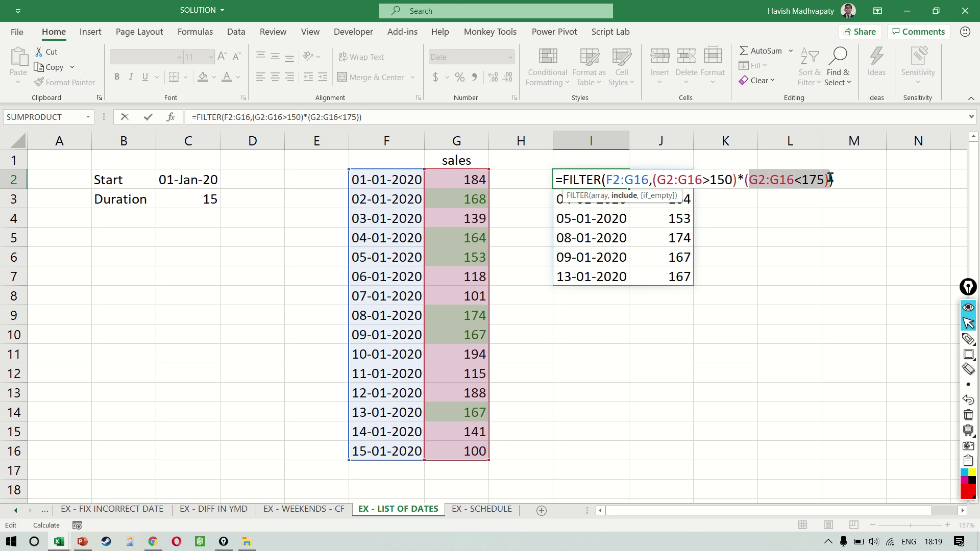
pyautogui.press('Escape')
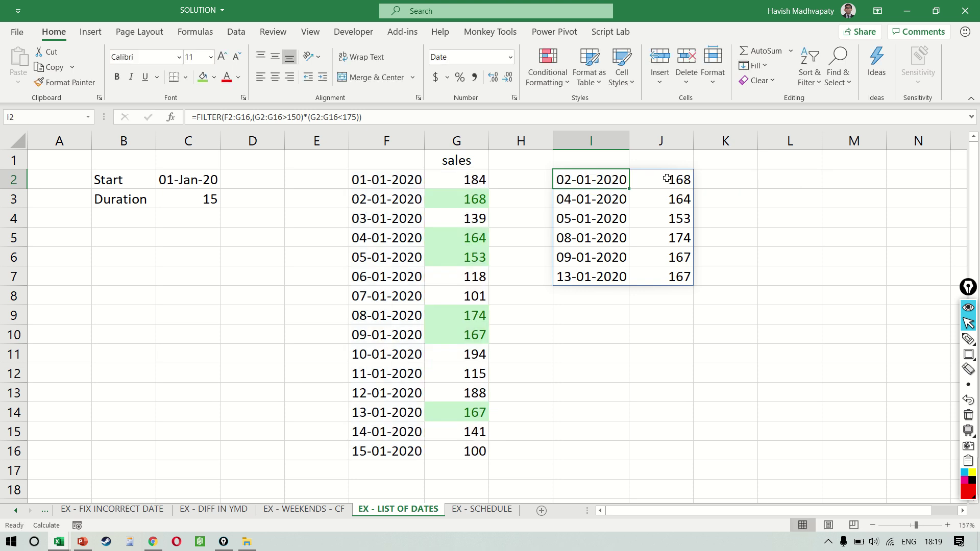
# - Check the filtered sales values J2:J7, then reopen the I2 FILTER formula
pyautogui.moveTo(667, 180); pyautogui.dragTo(671, 275)
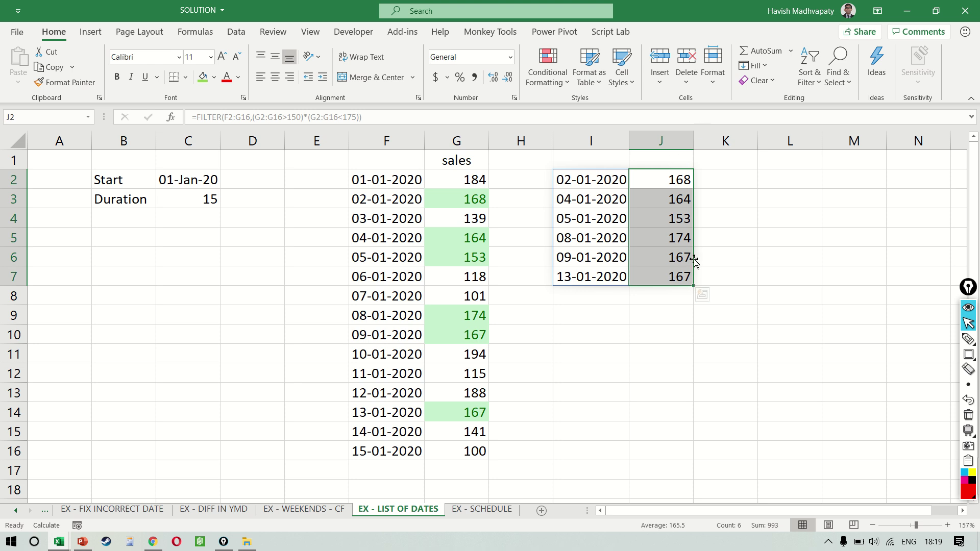
pyautogui.press('F2')
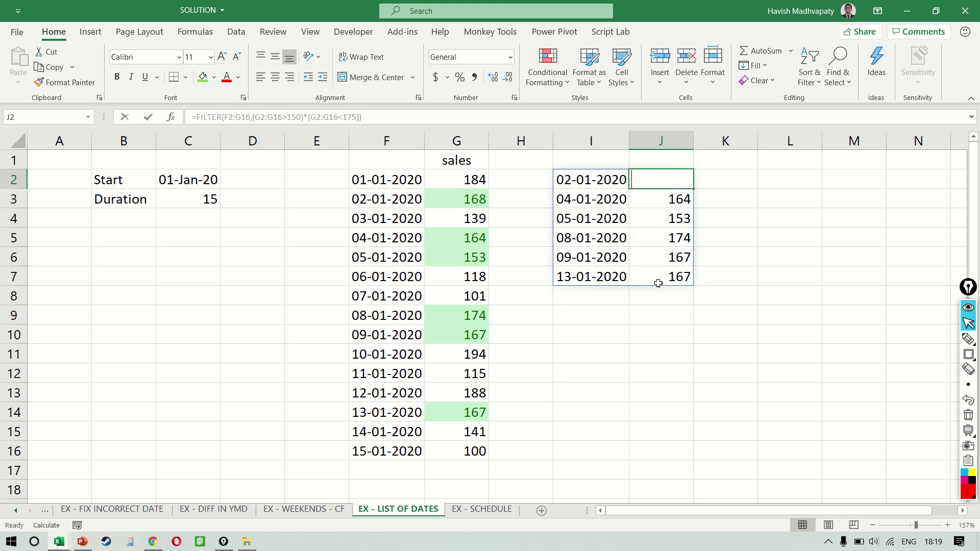
pyautogui.press('Escape')
pyautogui.press('Left')
pyautogui.press('F2')
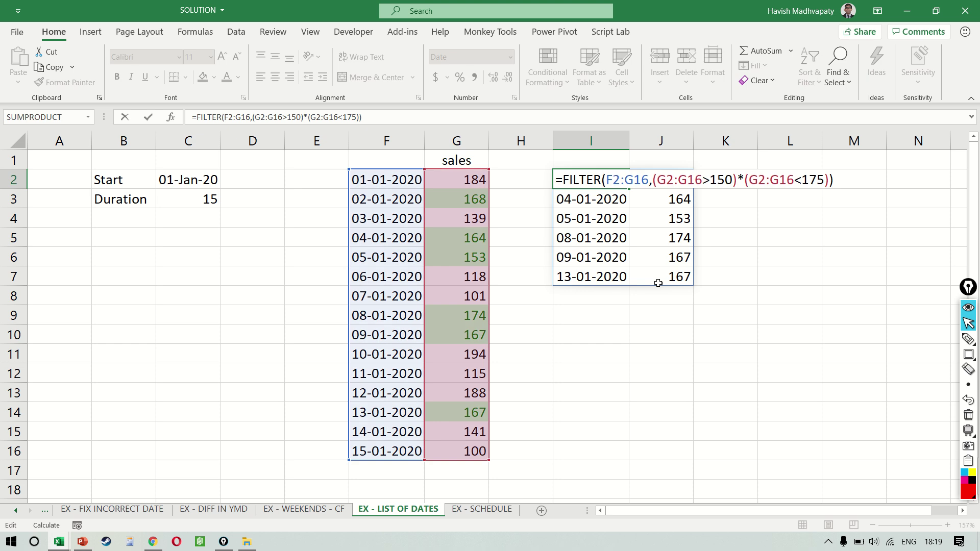
# - Enter the limits 150 in M2 and 175 in M3
pyautogui.press('Escape')
pyautogui.press('Right')
pyautogui.press('Right')
pyautogui.press('Right')
pyautogui.press('Right')
pyautogui.write('150')
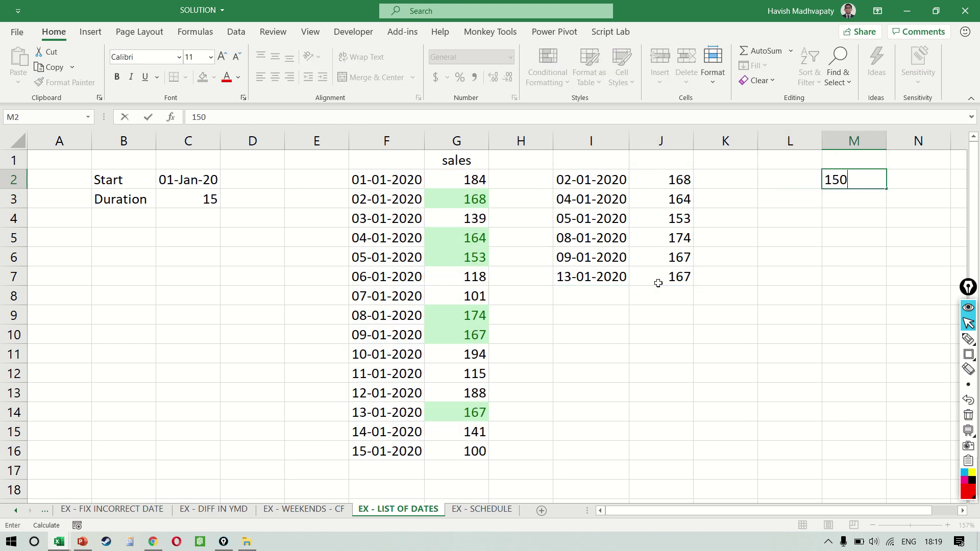
pyautogui.press('Return')
pyautogui.write('175')
pyautogui.press('Left')
# - Replace the hard-coded 150 and 175 in the FILTER formula with M2 and M3
pyautogui.press('Left')
pyautogui.press('Left')
pyautogui.press('Up')
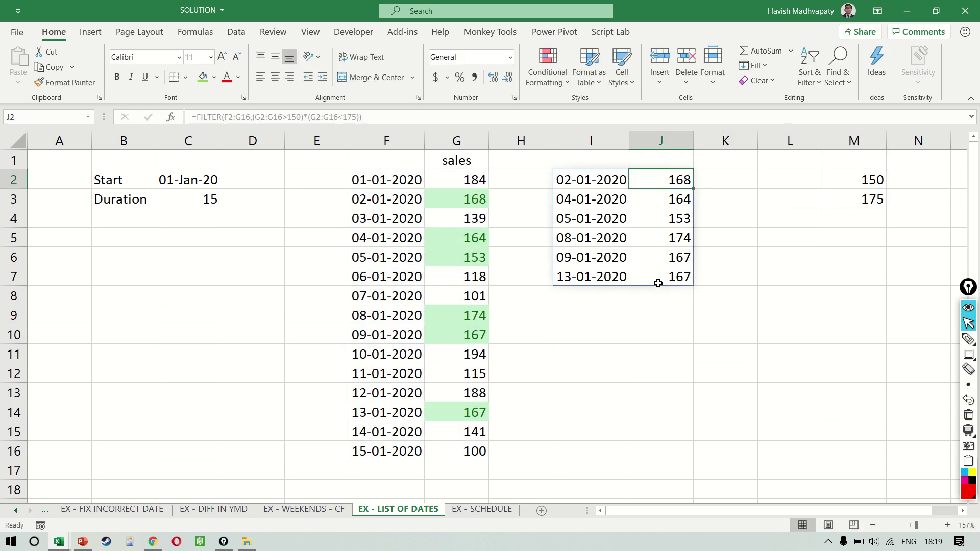
pyautogui.press('Left')
pyautogui.press('F2')
pyautogui.click(739, 177)
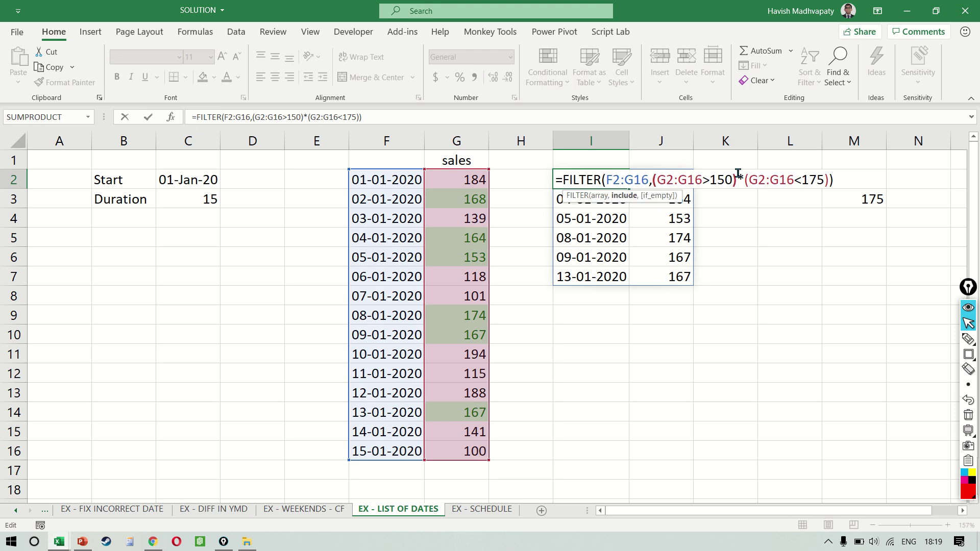
pyautogui.press('Right')
pyautogui.hotkey('shift', 'Left')
pyautogui.hotkey('shift', 'Left')
pyautogui.hotkey('shift', 'Left')
pyautogui.write('m2')
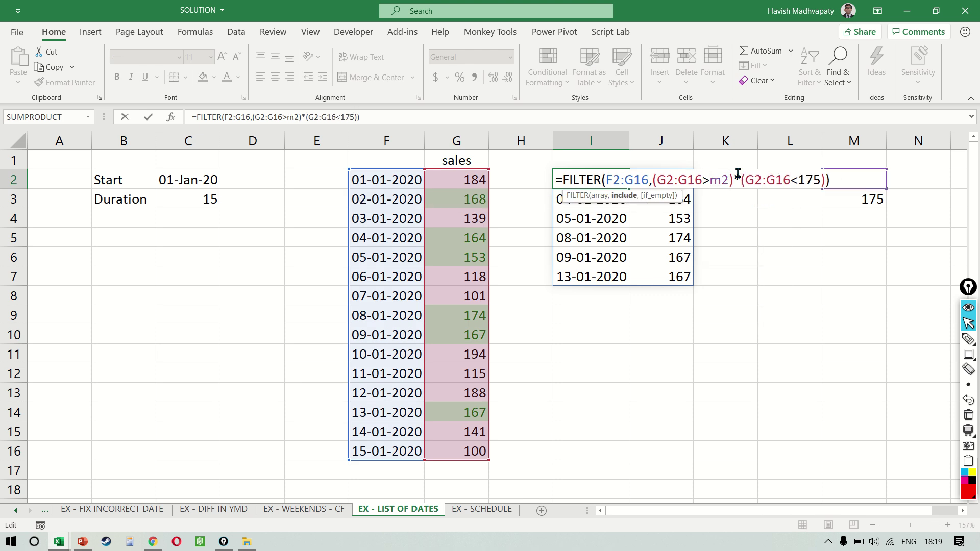
pyautogui.hotkey('shift', 'Right')
pyautogui.hotkey('shift', 'Right')
pyautogui.hotkey('shift', 'Right')
pyautogui.write('m3')
pyautogui.press('Tab')
# - Label the limits 'min' in N2 and 'max' in N3
pyautogui.press('Right')
pyautogui.press('Right')
pyautogui.press('Right')
pyautogui.press('Right')
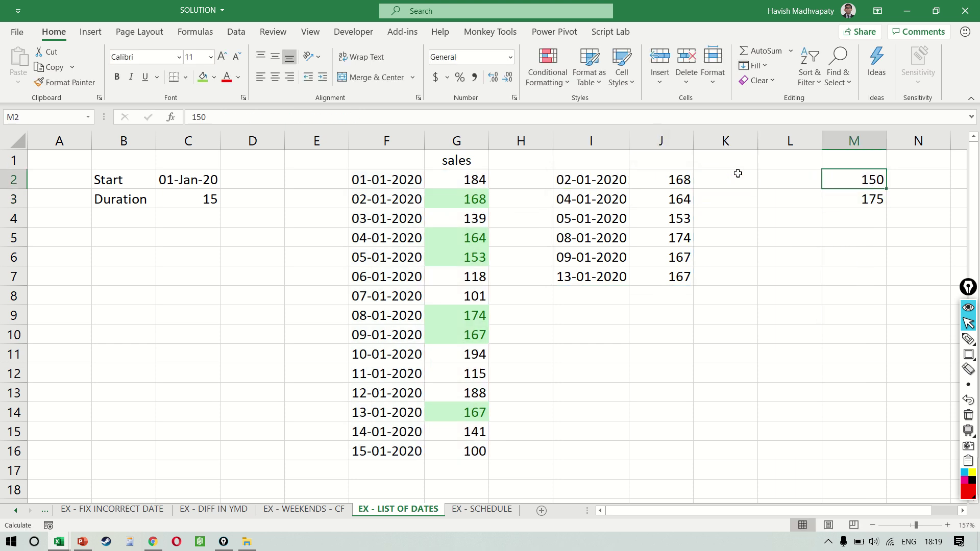
pyautogui.write('min')
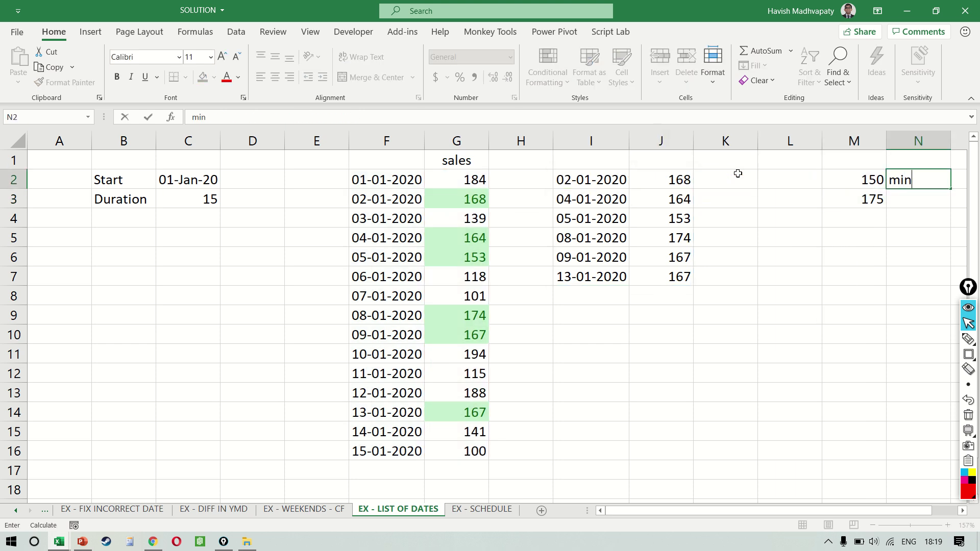
pyautogui.press('Return')
pyautogui.write('max')
pyautogui.press('Return')
# - Change the lower limit in M2 to 100
pyautogui.press('Up')
pyautogui.press('Left')
pyautogui.press('Up')
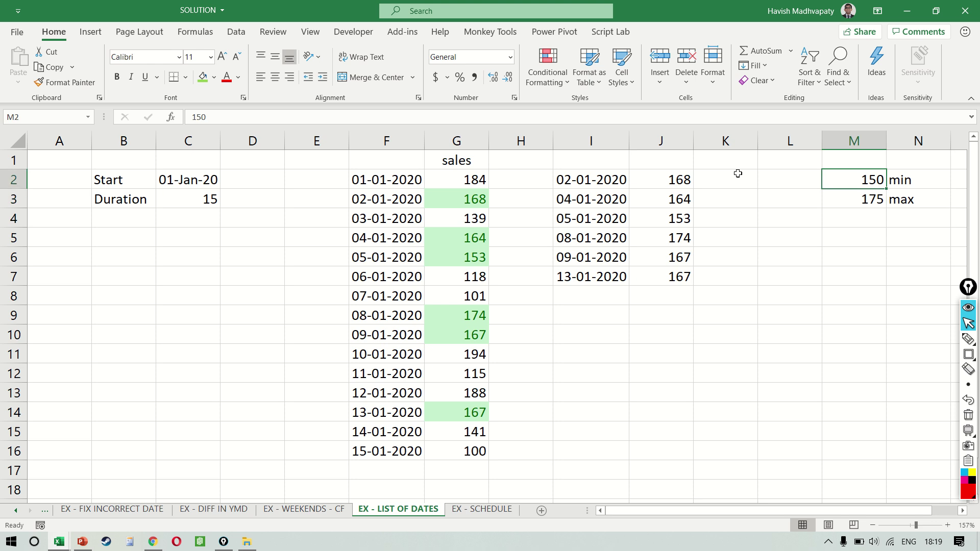
pyautogui.write('100')
pyautogui.press('Return')
# - Set the upper limit to 200 and format result dates I2:I15 as Short Date
pyautogui.write('200')
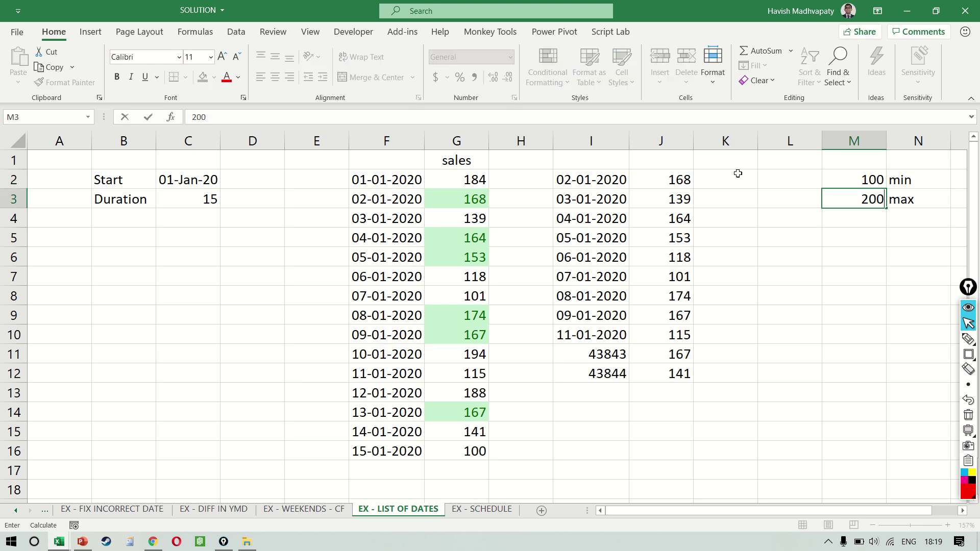
pyautogui.press('Return')
pyautogui.hotkey('ctrl', 'Left')
pyautogui.press('Left')
pyautogui.hotkey('ctrl', 'Down')
pyautogui.hotkey('ctrl', 'shift', 'Up')
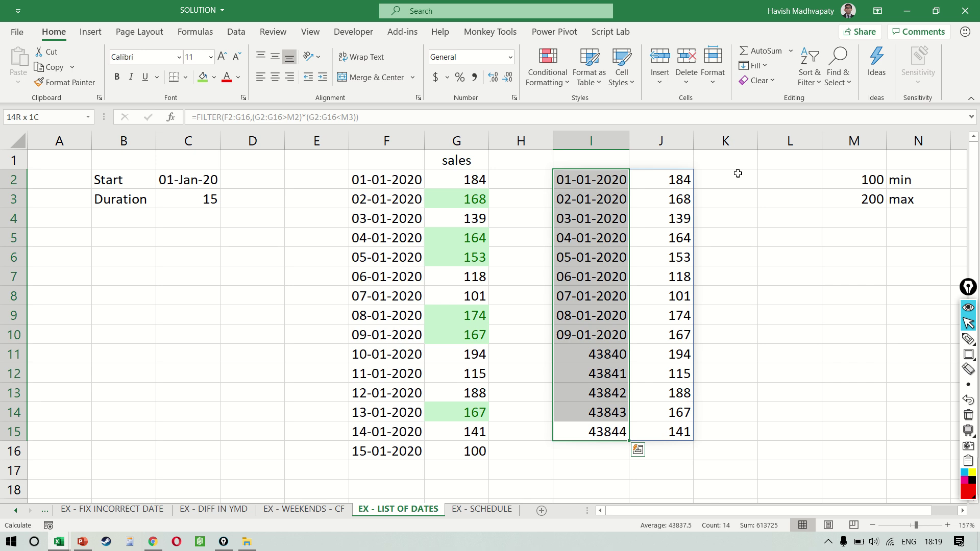
pyautogui.click(510, 56)
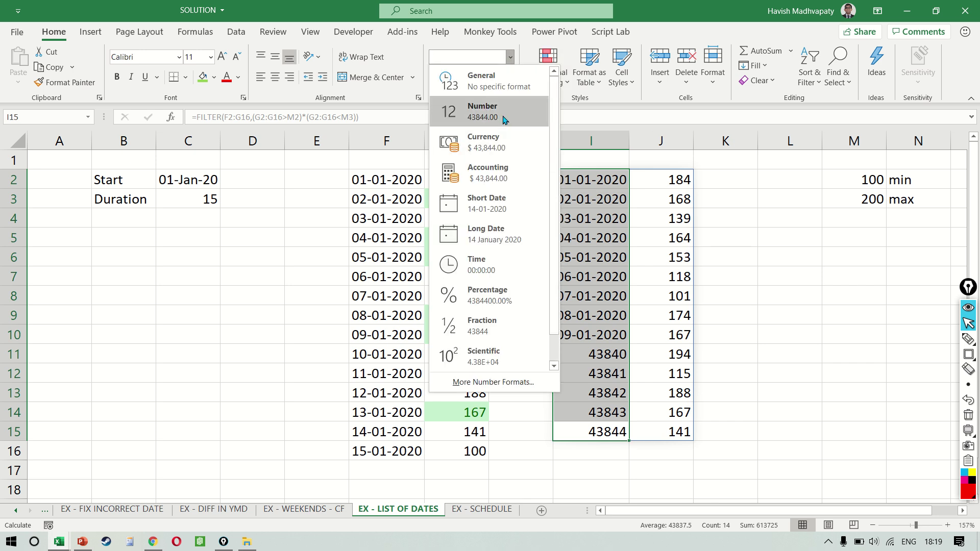
pyautogui.click(489, 208)
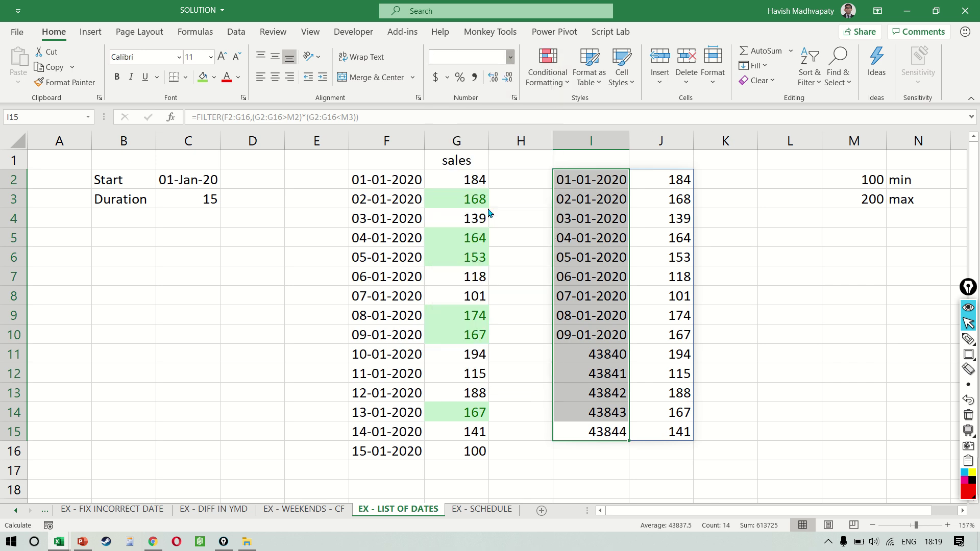
# - Select the full fourteen-row result range across the date and sales columns
pyautogui.press('Up')
pyautogui.hotkey('ctrl', 'Up')
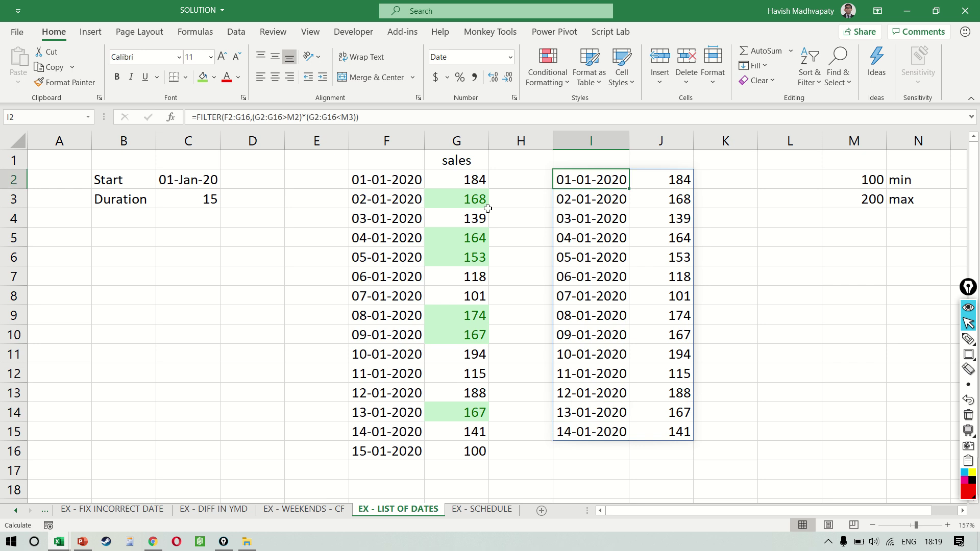
pyautogui.hotkey('ctrl', 'shift', 'Down')
pyautogui.hotkey('shift', 'Right')
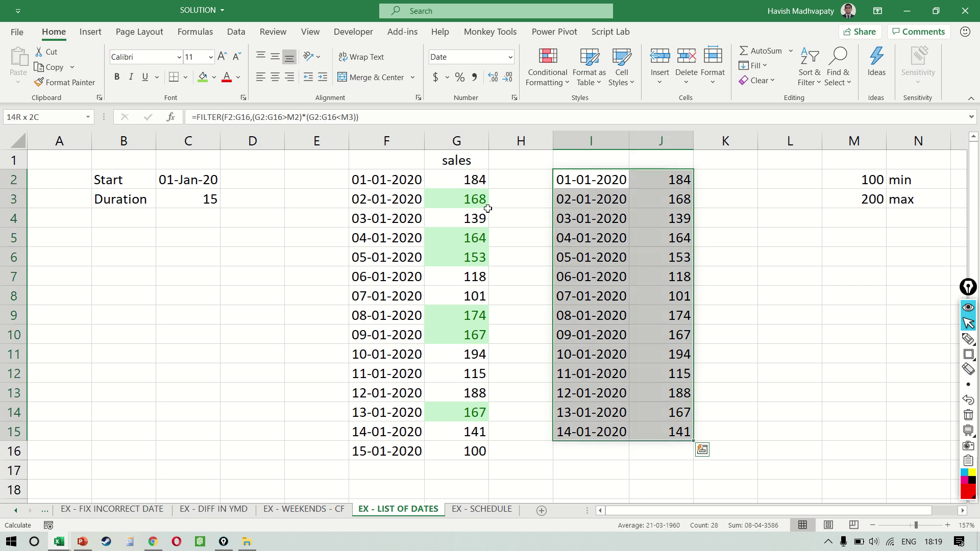
# - Check the min and max limit values in M2 and M3
pyautogui.click(899, 223)
pyautogui.press('Up')
pyautogui.press('Left')
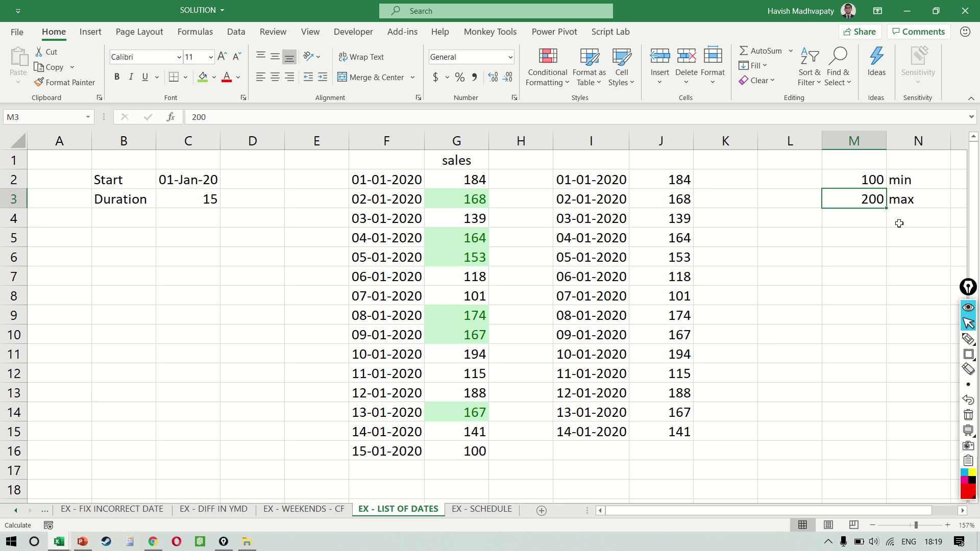
pyautogui.press('Up')
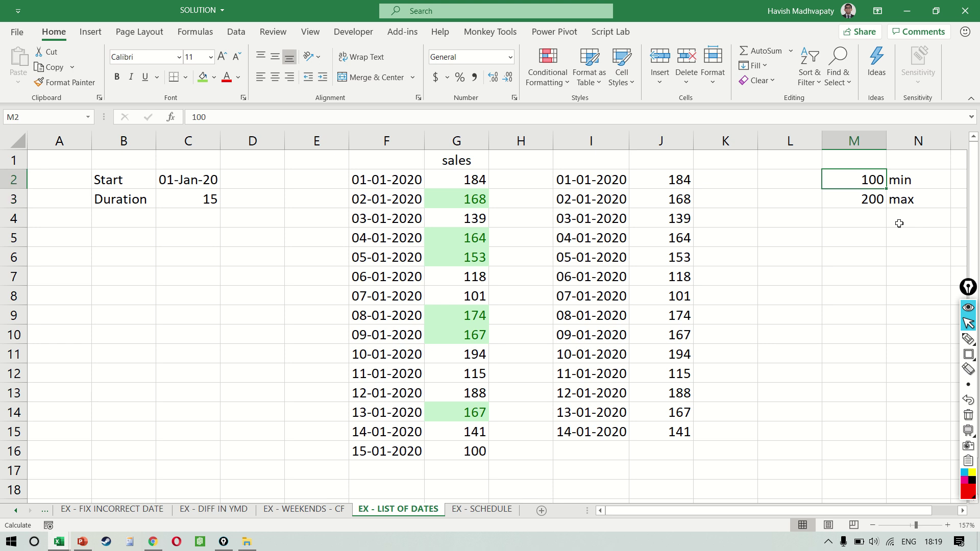
pyautogui.press('Down')
pyautogui.press('Up')
pyautogui.press('Down')
pyautogui.press('Up')
pyautogui.press('Left')
pyautogui.press('Left')
pyautogui.press('Left')
pyautogui.press('Left')
# - Make I2's limits inclusive by changing > to >= and < to <=
pyautogui.press('F2')
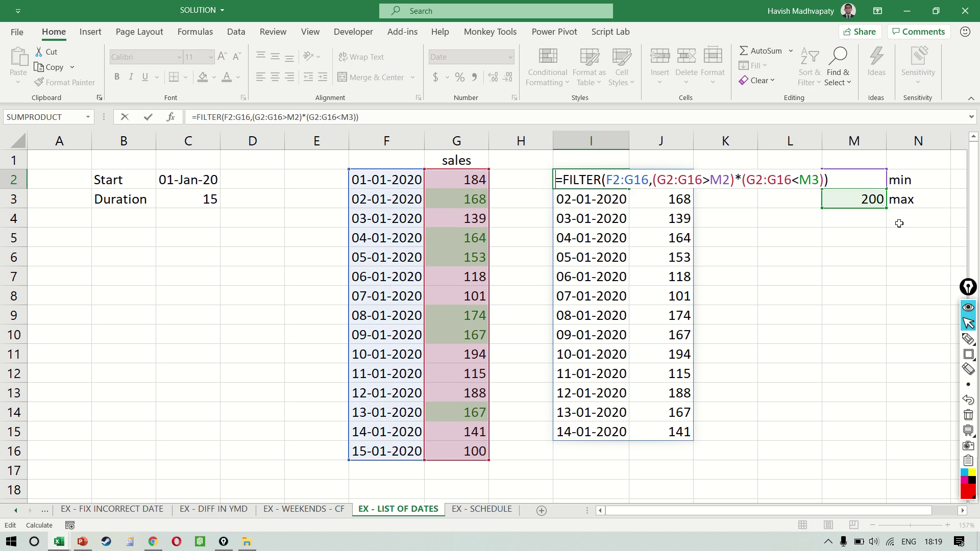
pyautogui.press('Home')
pyautogui.press('Right')
pyautogui.press('Right')
pyautogui.press('Right')
pyautogui.press('Right')
pyautogui.press('Right')
pyautogui.press('Right')
pyautogui.press('Right')
pyautogui.press('Right')
pyautogui.press('Right')
pyautogui.press('Right')
pyautogui.press('Right')
pyautogui.press('Right')
pyautogui.press('Right')
pyautogui.press('Right')
pyautogui.press('Right')
pyautogui.press('Right')
pyautogui.press('Right')
pyautogui.press('Right')
pyautogui.press('Right')
pyautogui.press('Right')
pyautogui.press('Right')
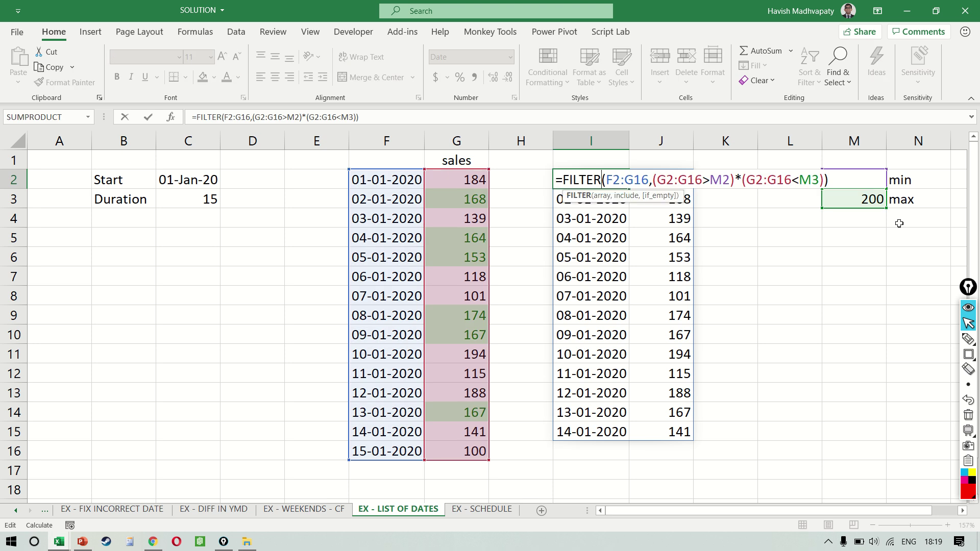
pyautogui.write('=')
pyautogui.press('Right')
pyautogui.press('Right')
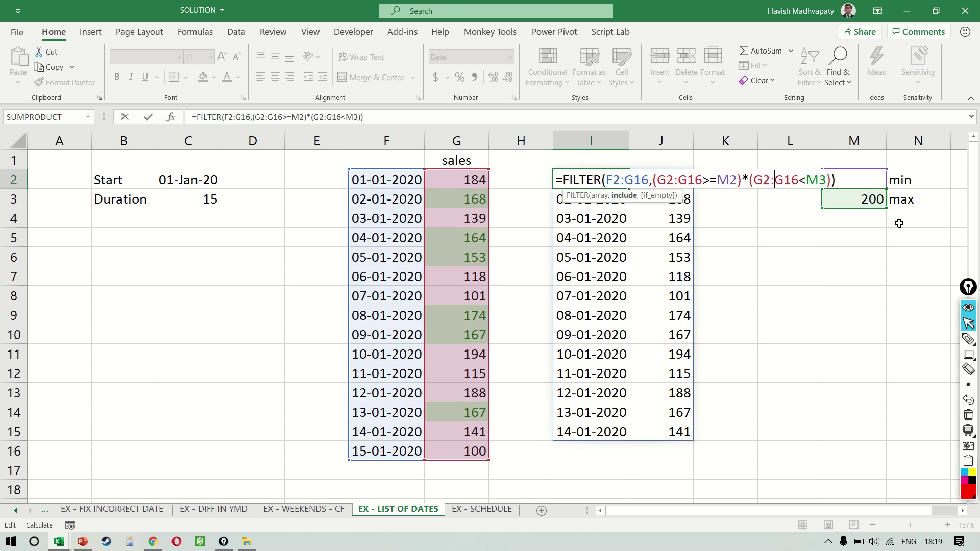
pyautogui.press('Right')
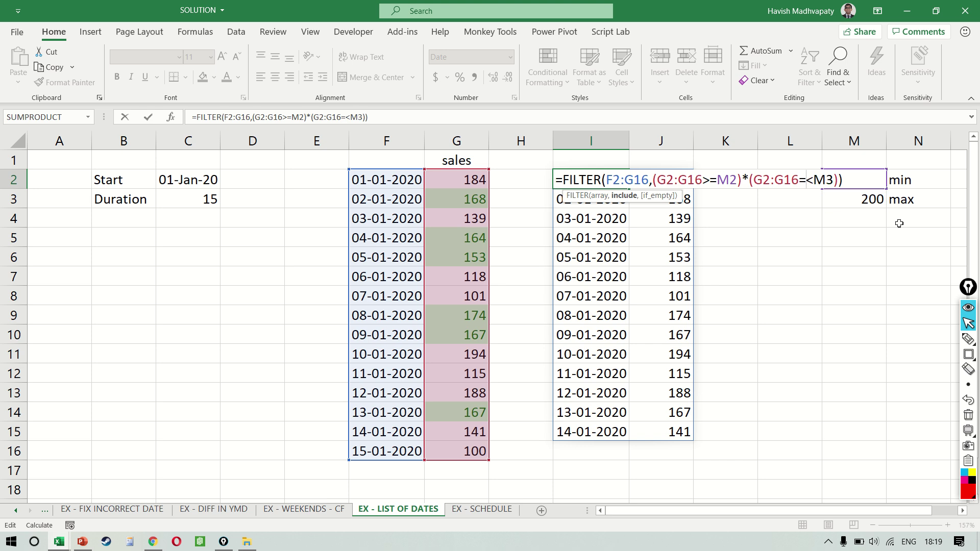
pyautogui.write('=')
pyautogui.hotkey('ctrl', 'Return')
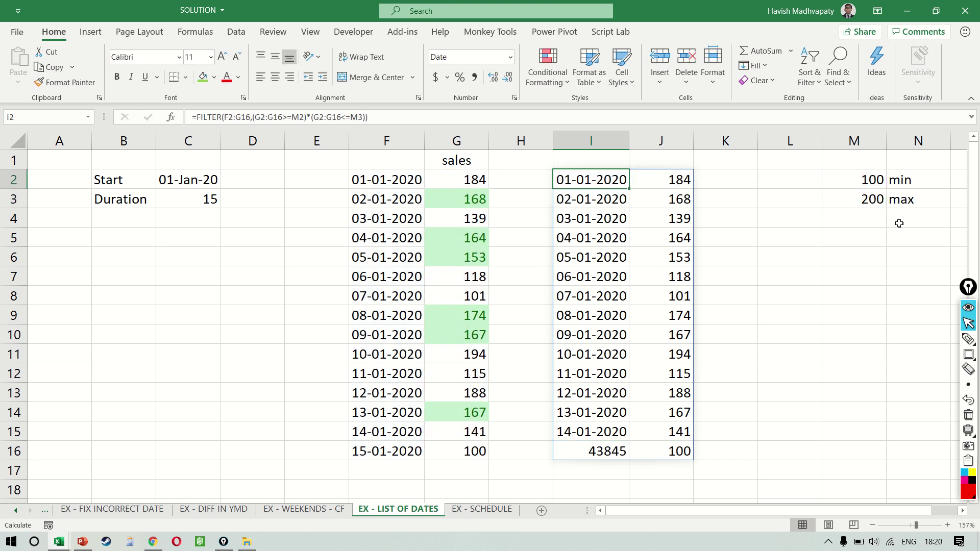
# - Format the new last result in I16, 15-01-2020, as Short Date
pyautogui.hotkey('ctrl', 'Down')
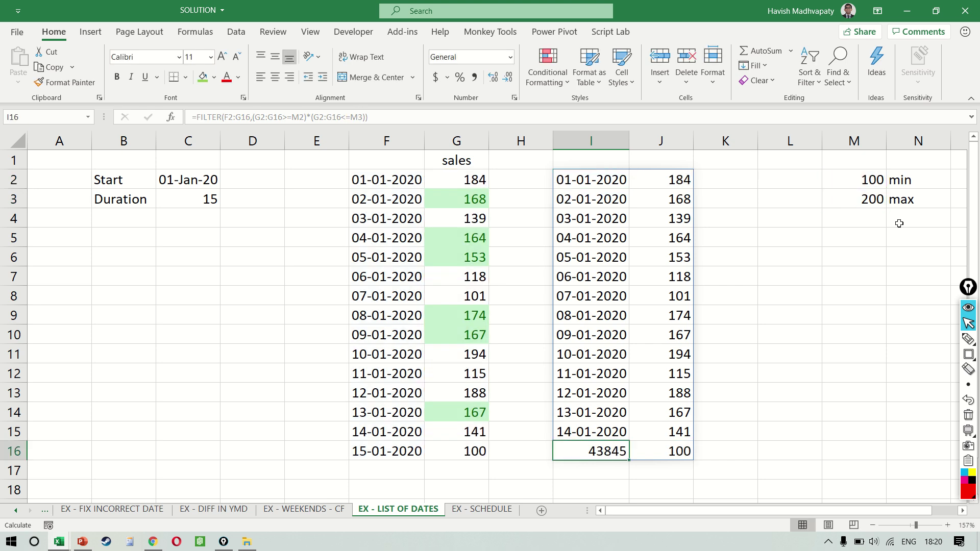
pyautogui.click(511, 57)
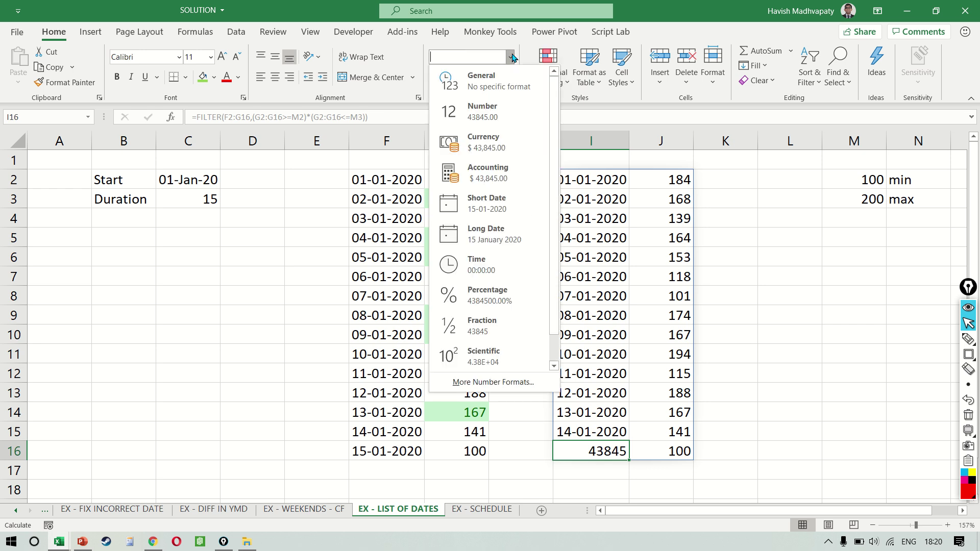
pyautogui.click(494, 210)
pyautogui.press('Right')
pyautogui.press('Right')
pyautogui.press('Up')
pyautogui.press('Up')
pyautogui.press('Right')
pyautogui.press('Right')
pyautogui.hotkey('ctrl', 'Up')
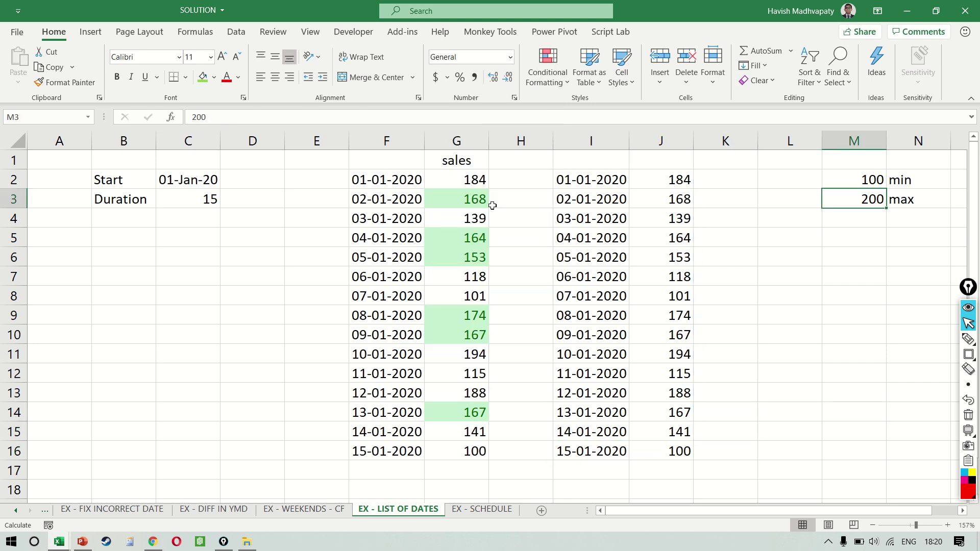
pyautogui.press('Up')
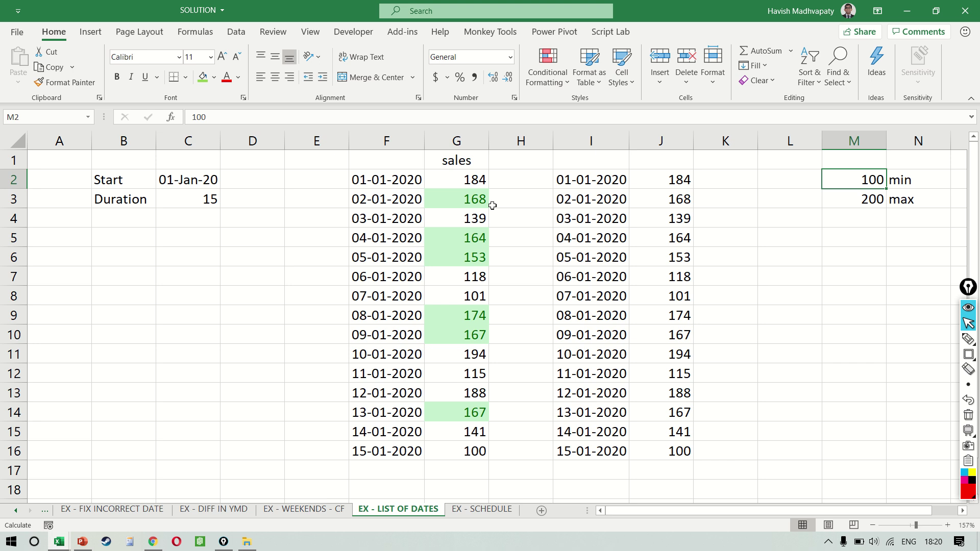
# - Set the limits to 125 in M2 and 150 in M3
pyautogui.write('125')
pyautogui.press('Return')
pyautogui.write('150')
pyautogui.press('Return')
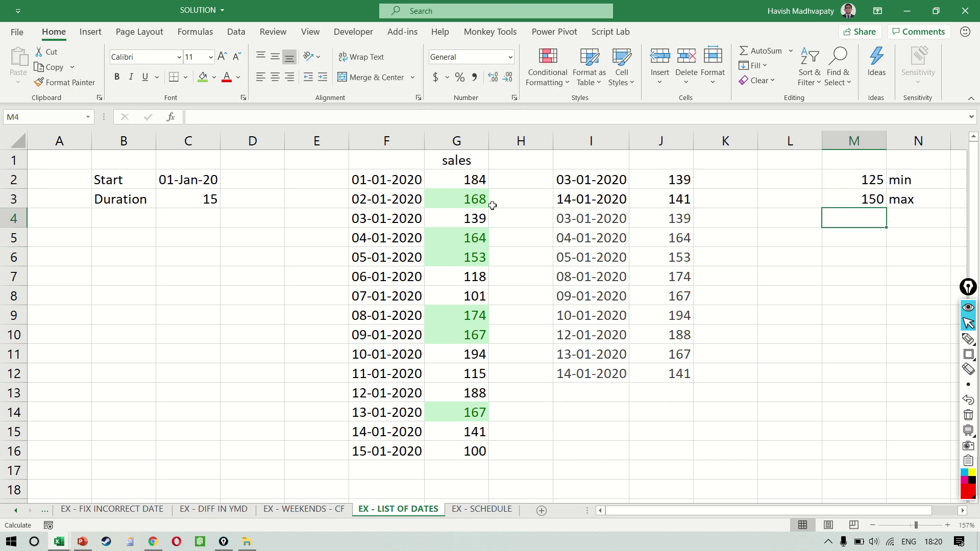
# - Select the two remaining result rows, then reopen the I2 FILTER formula
pyautogui.press('Left')
pyautogui.press('Left')
pyautogui.press('Up')
pyautogui.press('Left')
pyautogui.press('Left')
pyautogui.press('Up')
pyautogui.hotkey('shift', 'Down')
pyautogui.hotkey('shift', 'Right')
pyautogui.press('Right')
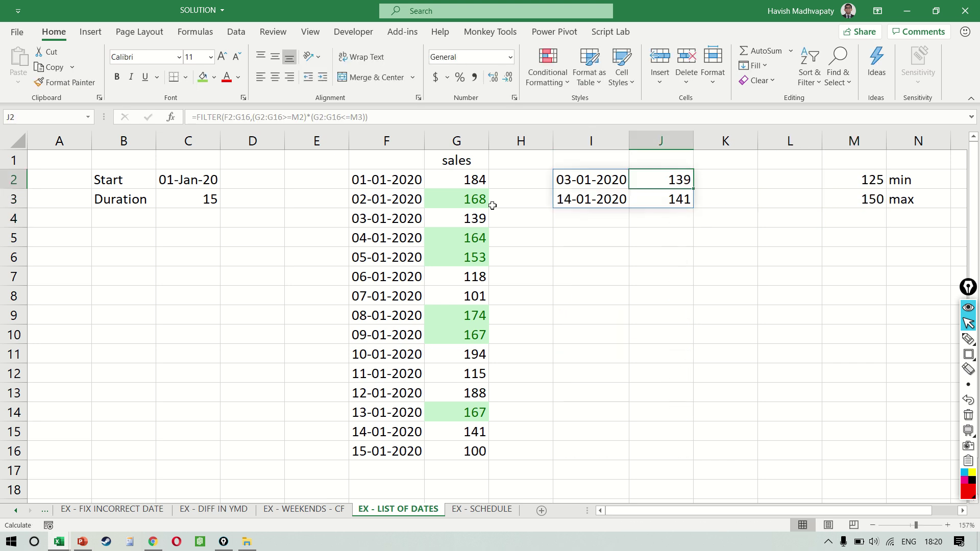
pyautogui.press('Right')
pyautogui.press('Right')
pyautogui.press('Right')
pyautogui.press('Left')
pyautogui.press('Left')
pyautogui.press('Left')
pyautogui.press('Left')
pyautogui.press('F2')
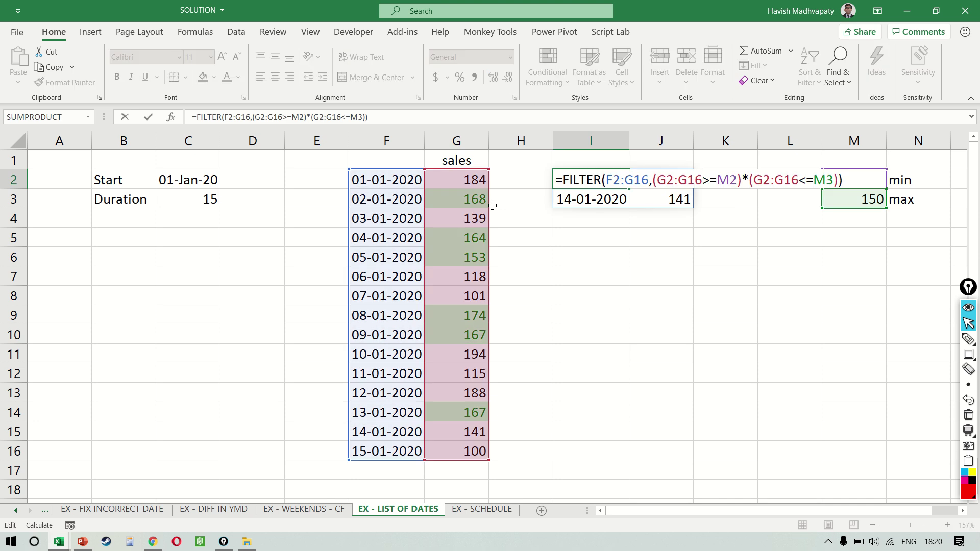